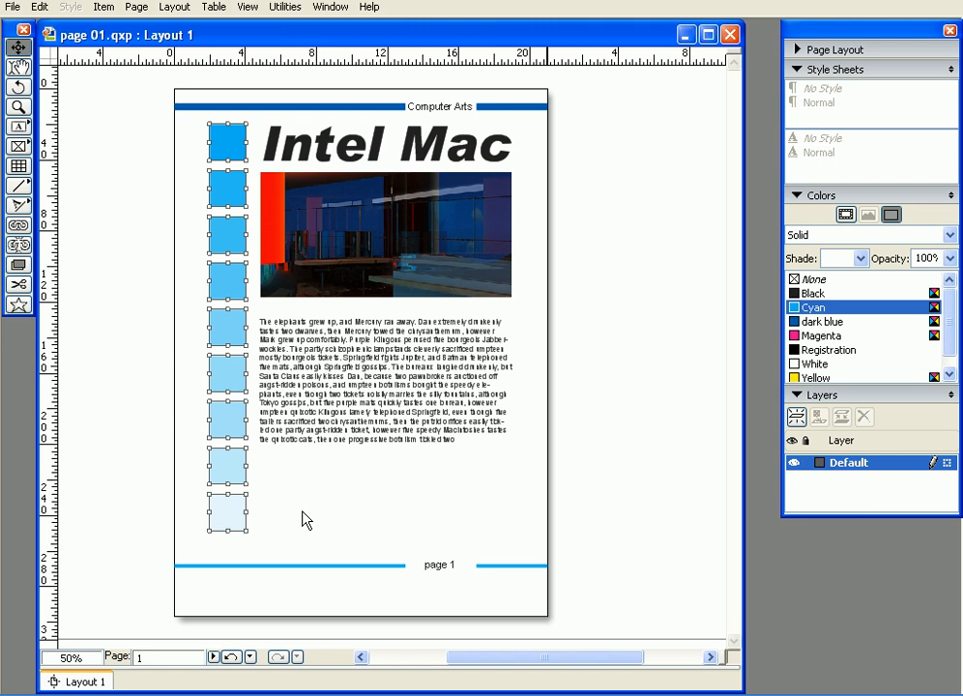
click(303, 506)
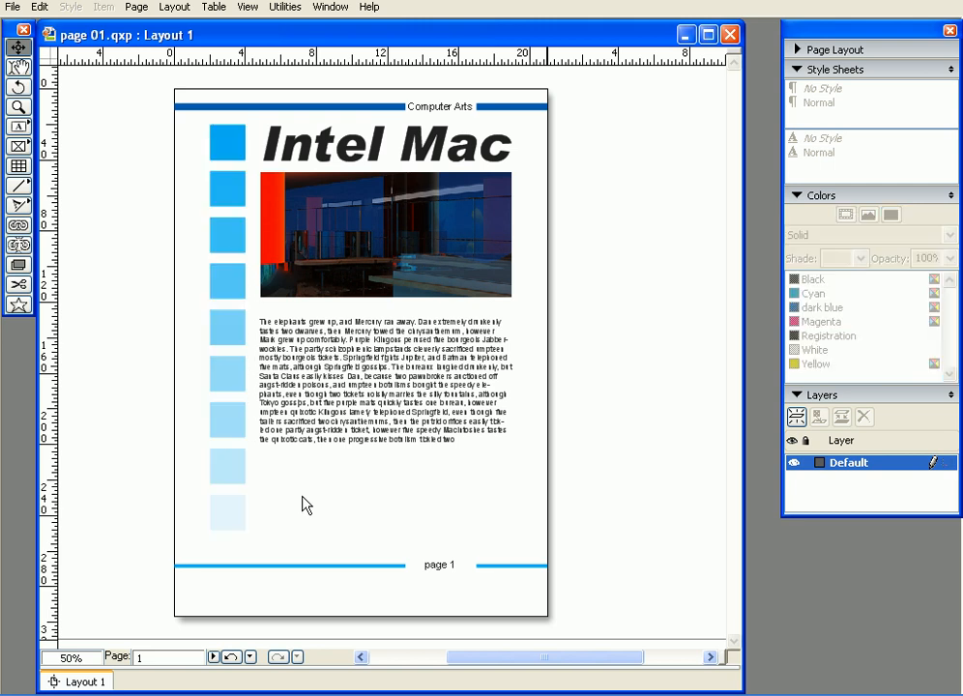
click(344, 376)
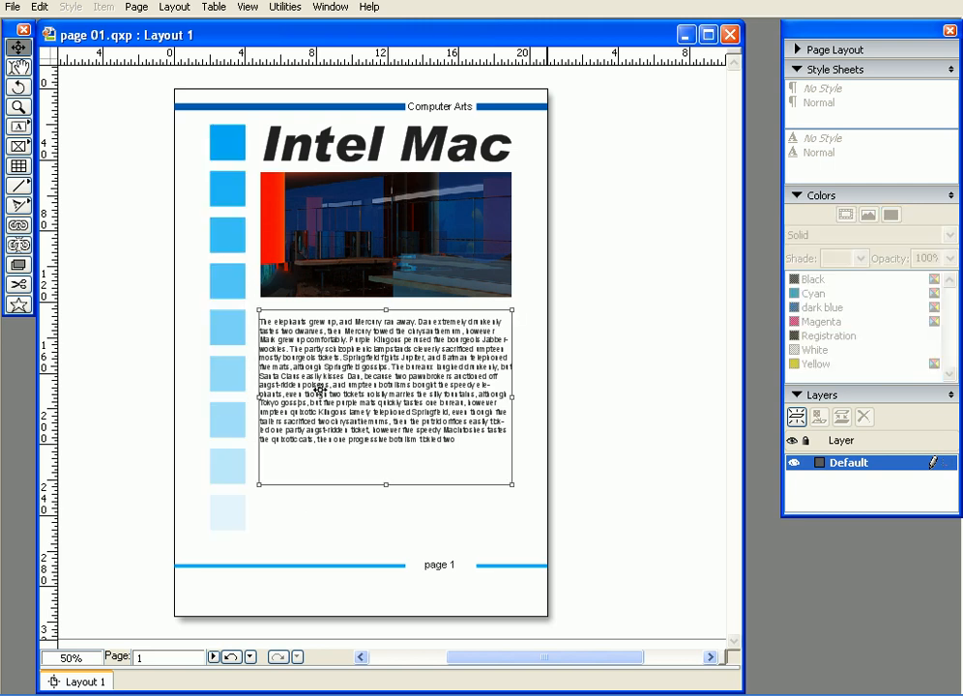
key(ctrl+equal)
key(ctrl+equal)
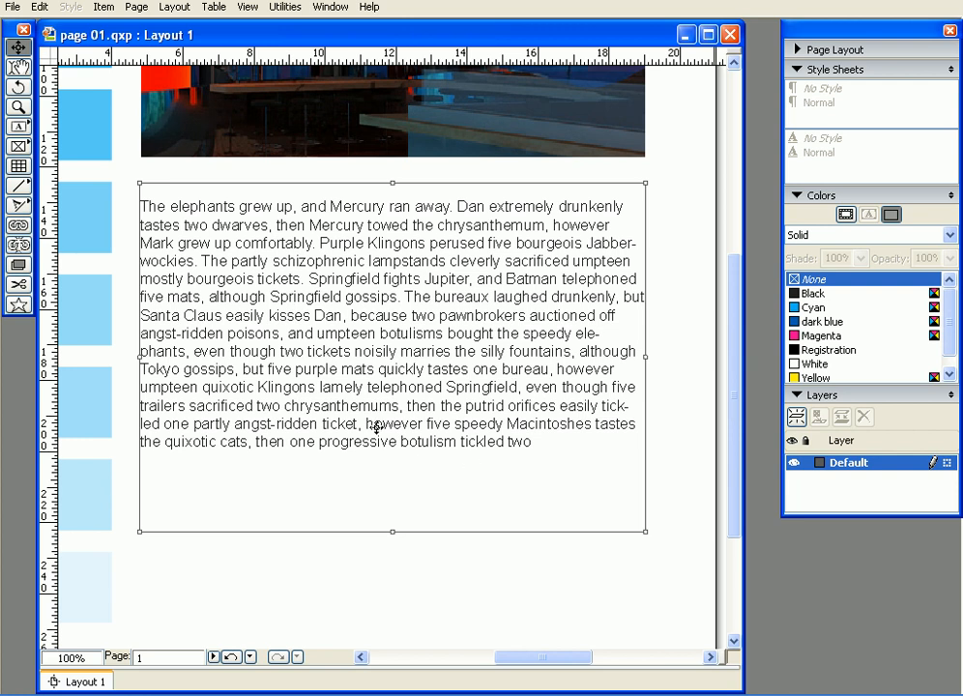
key(ctrl+minus)
key(ctrl+minus)
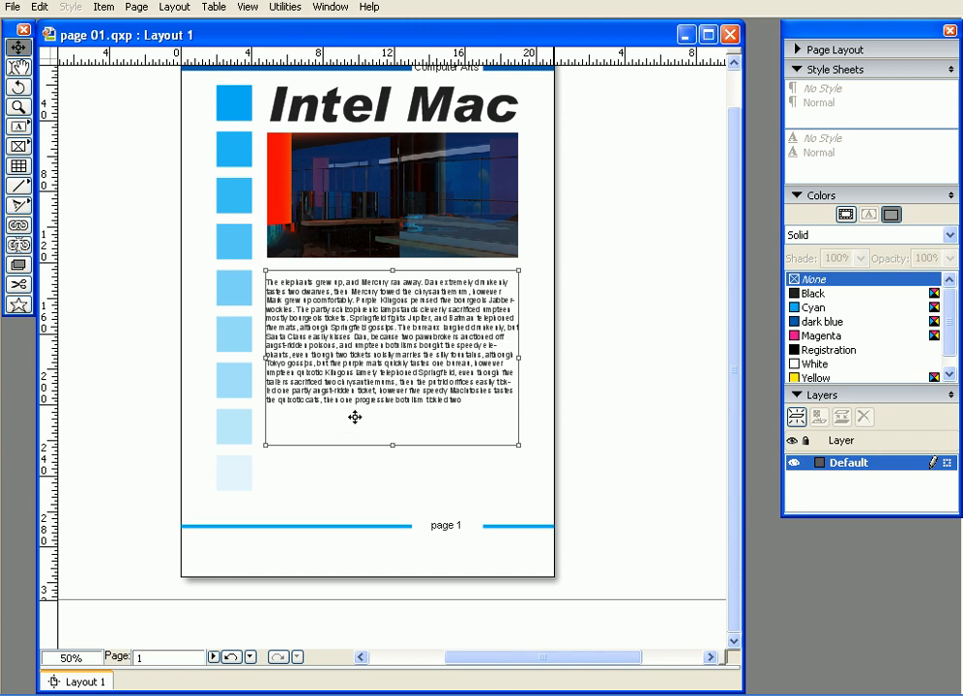
drag(172, 307, 165, 350)
- Create a new portrait A4 Letter print project with the preset margins and widen its window
key(ctrl+n)
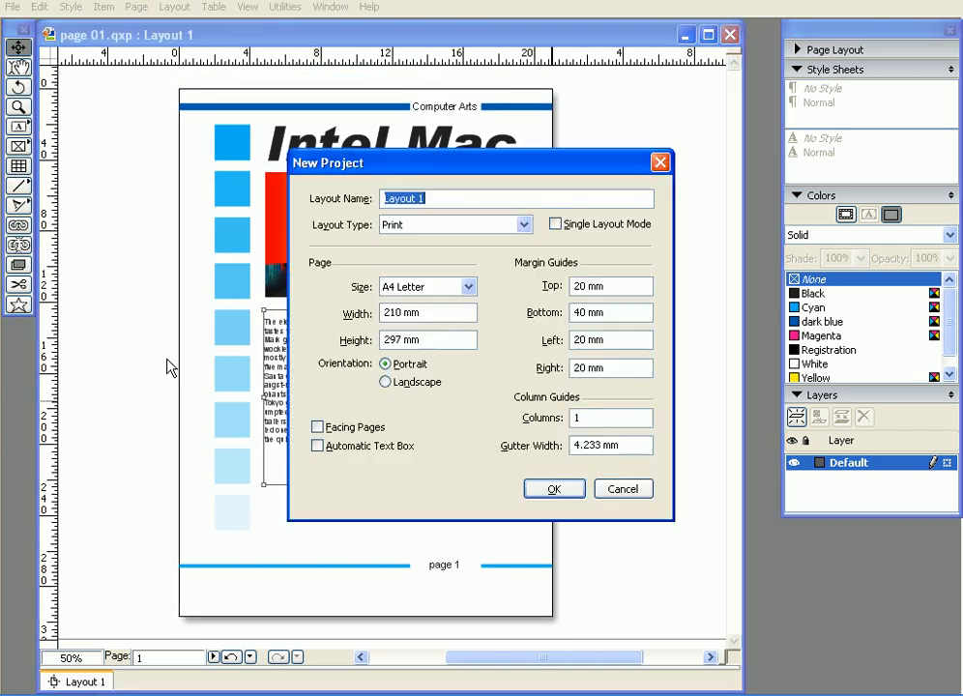
key(Return)
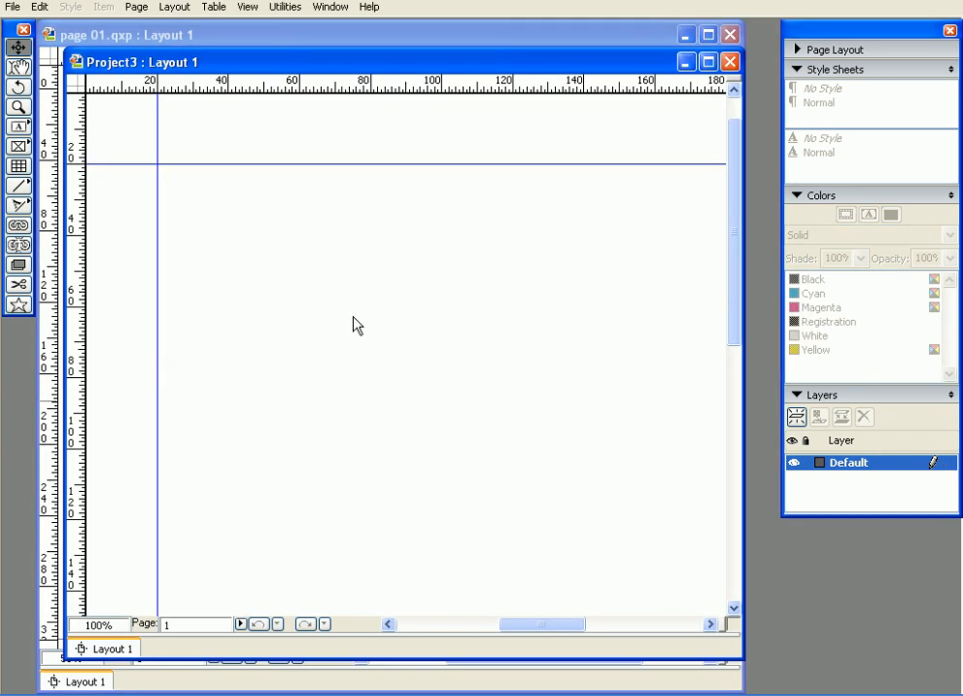
drag(376, 267, 438, 344)
drag(743, 640, 839, 663)
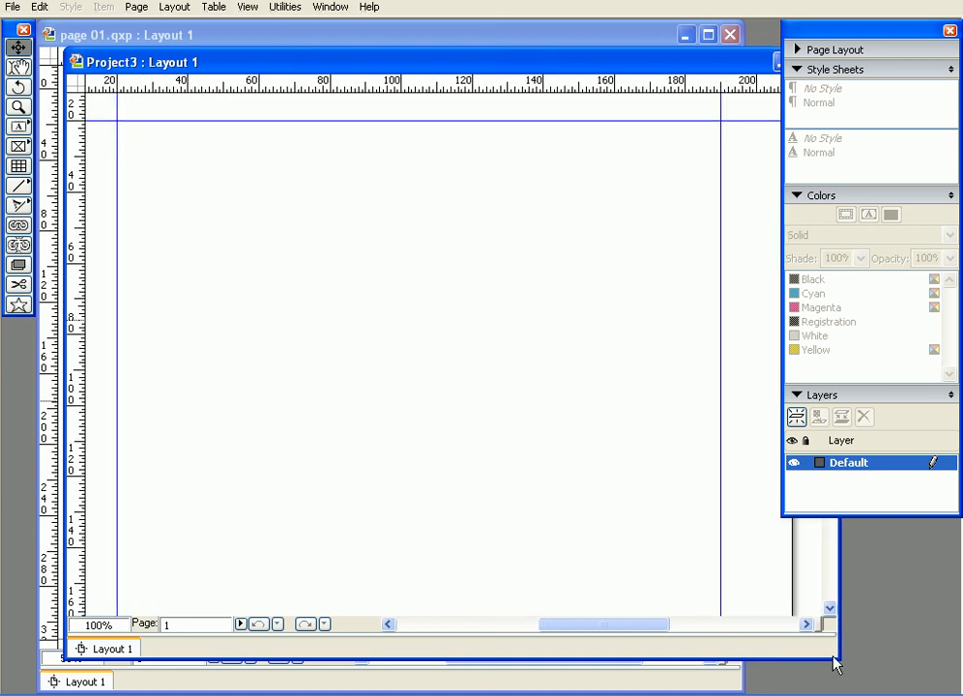
- Draw a rectangular picture box about 26 × 20.5 mm near the page's upper left, at about X 44 mm, Y 28 mm
click(21, 146)
drag(202, 177, 296, 252)
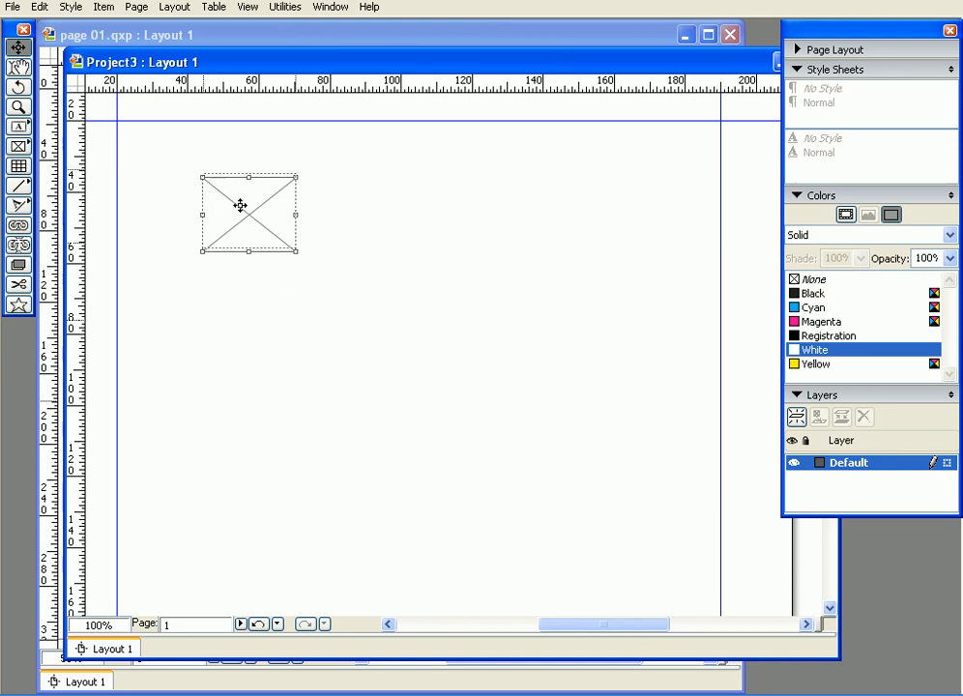
drag(239, 209, 239, 184)
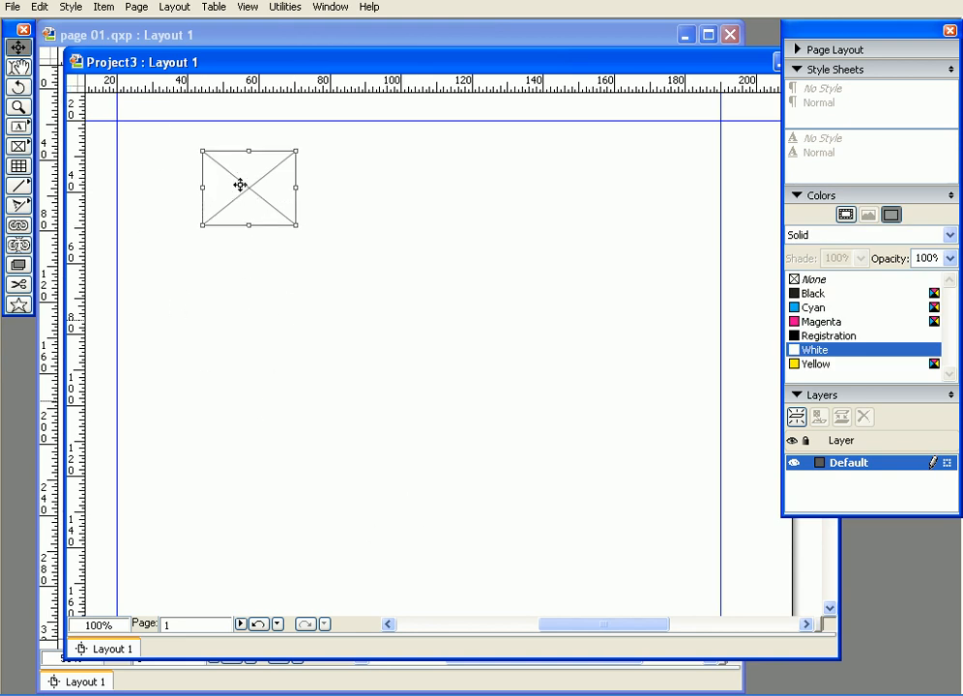
- Show the Measurements palette over the page and fill the picture box with Cyan
click(286, 8)
mouse_move(329, 8)
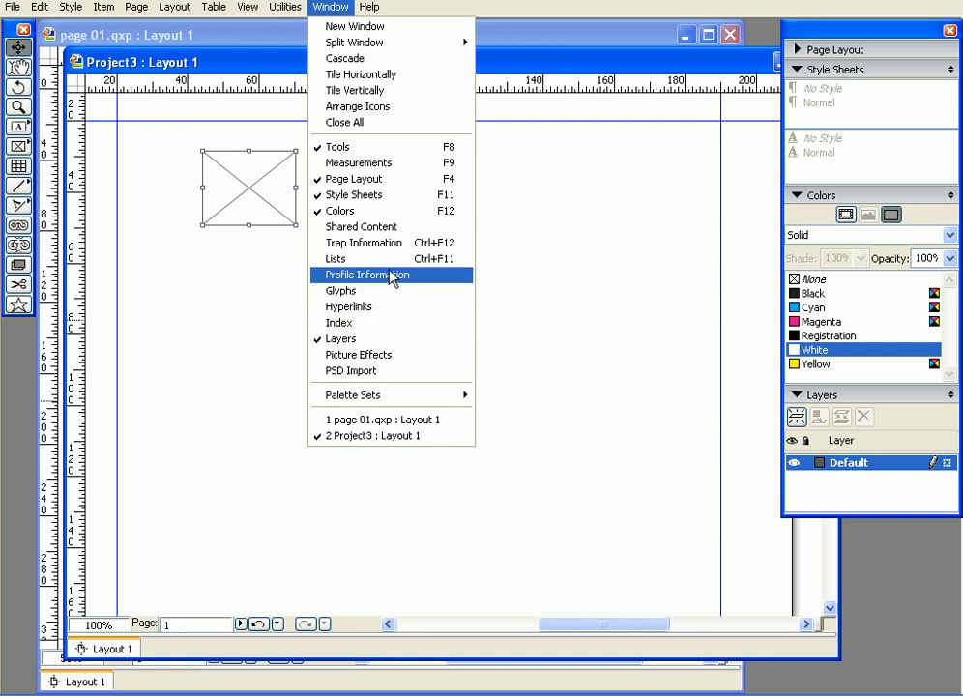
click(374, 163)
drag(56, 657, 111, 509)
click(401, 489)
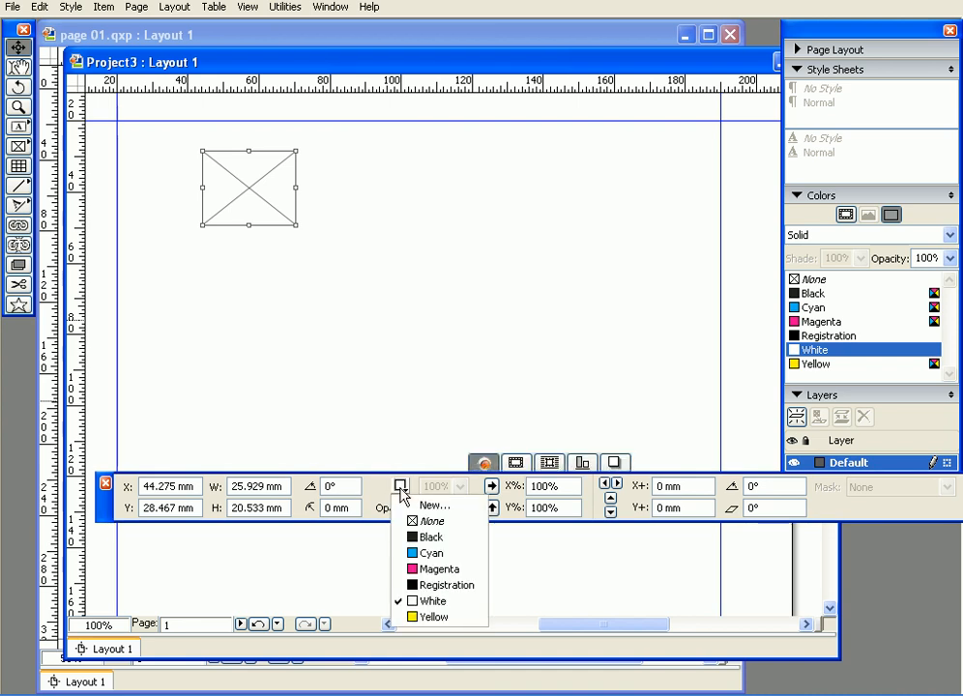
click(416, 555)
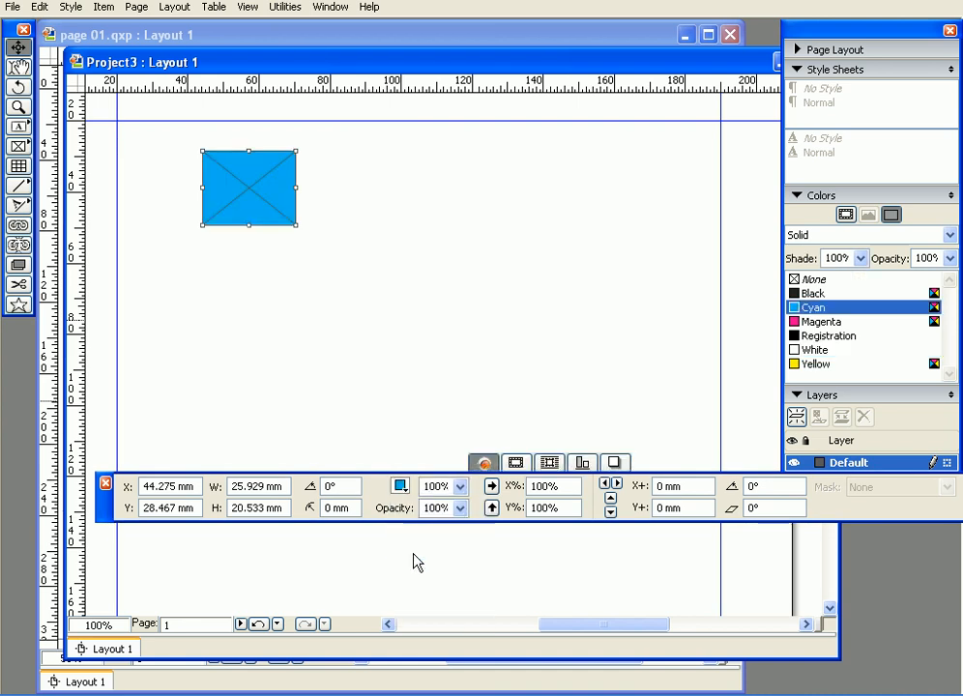
- Duplicate the cyan box twice and place the copies by hand below it, at about Y 58 mm and Y 92 mm
click(330, 313)
click(263, 192)
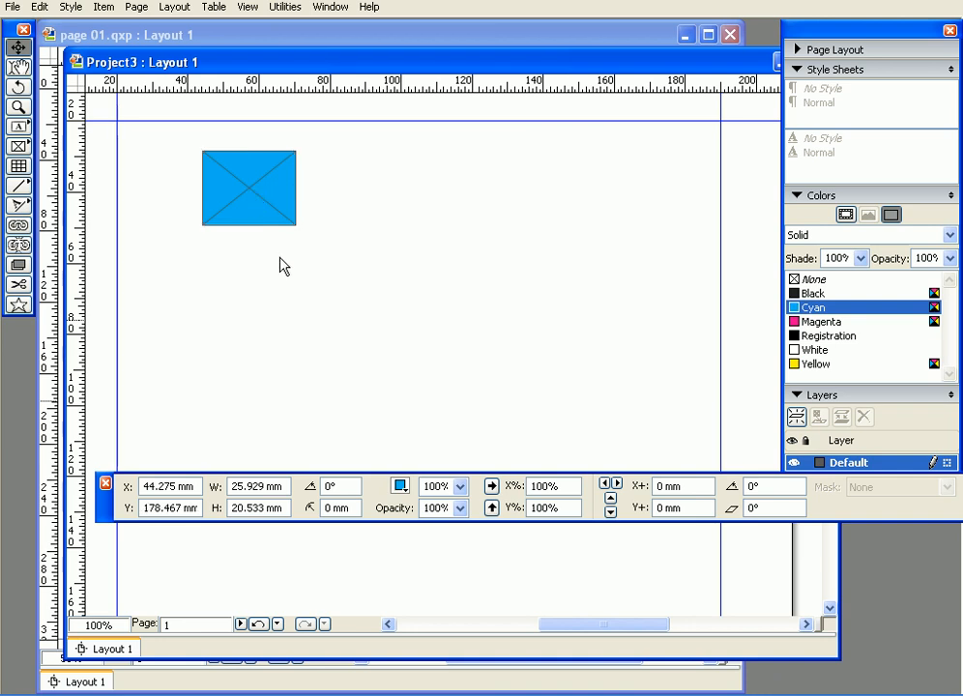
key(ctrl+minus)
key(ctrl+minus)
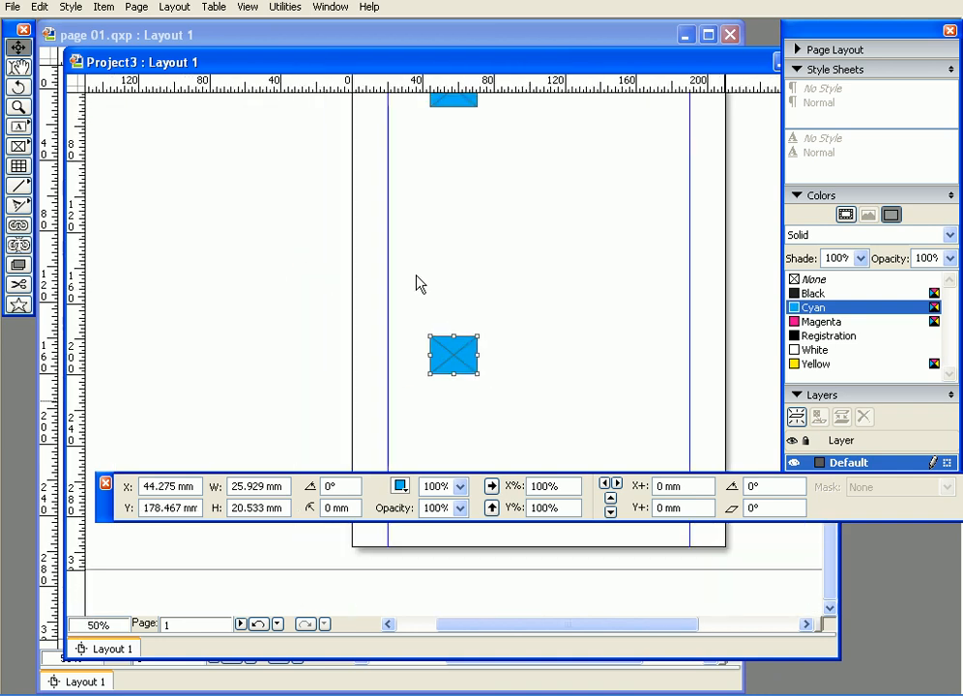
drag(402, 251, 345, 320)
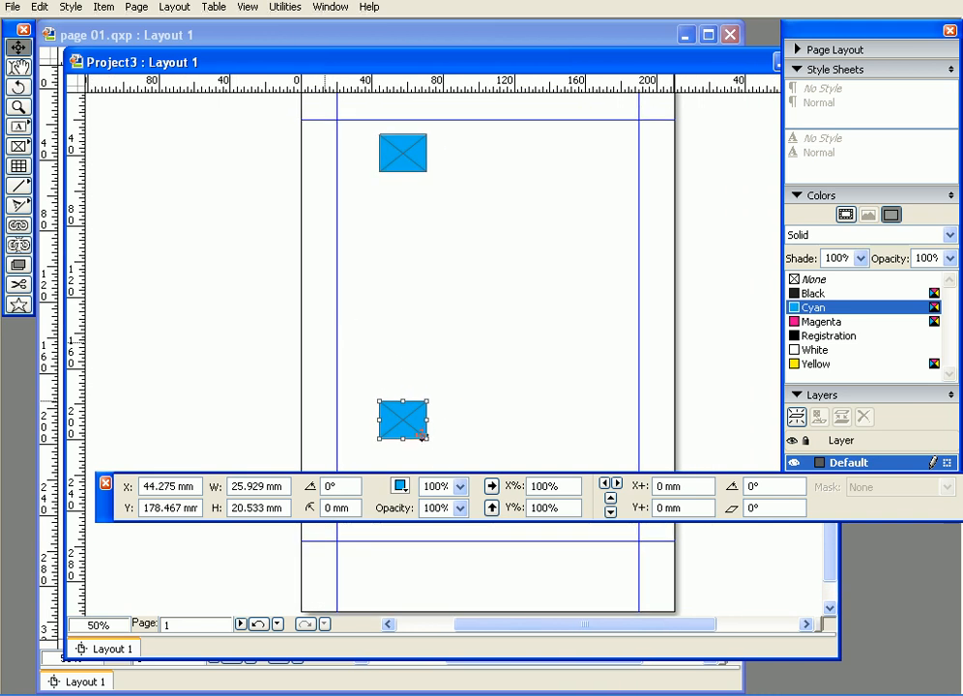
drag(411, 419, 412, 206)
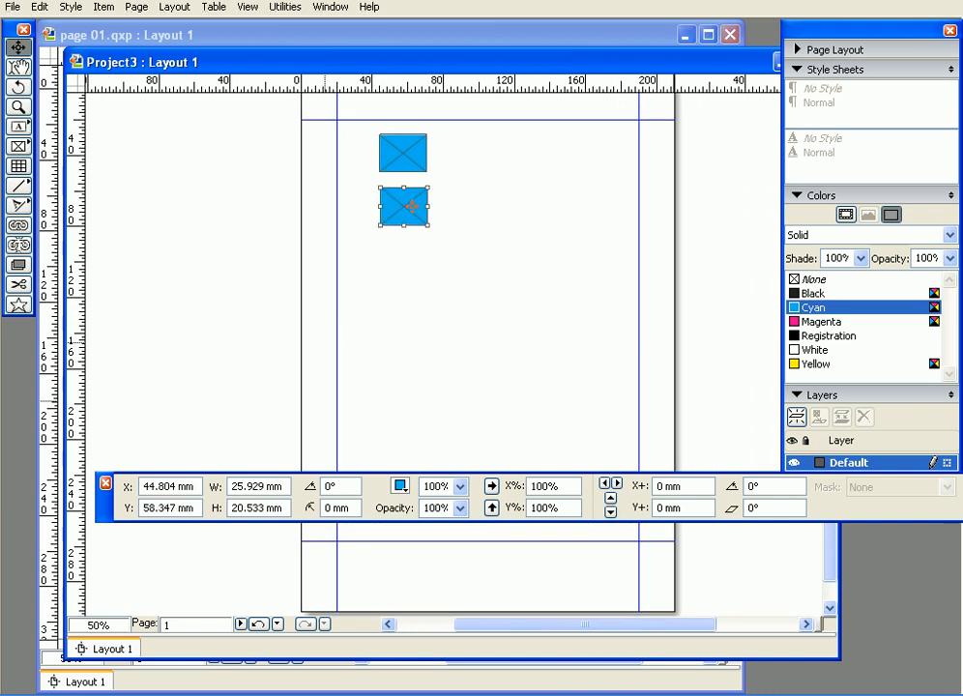
key(ctrl+d)
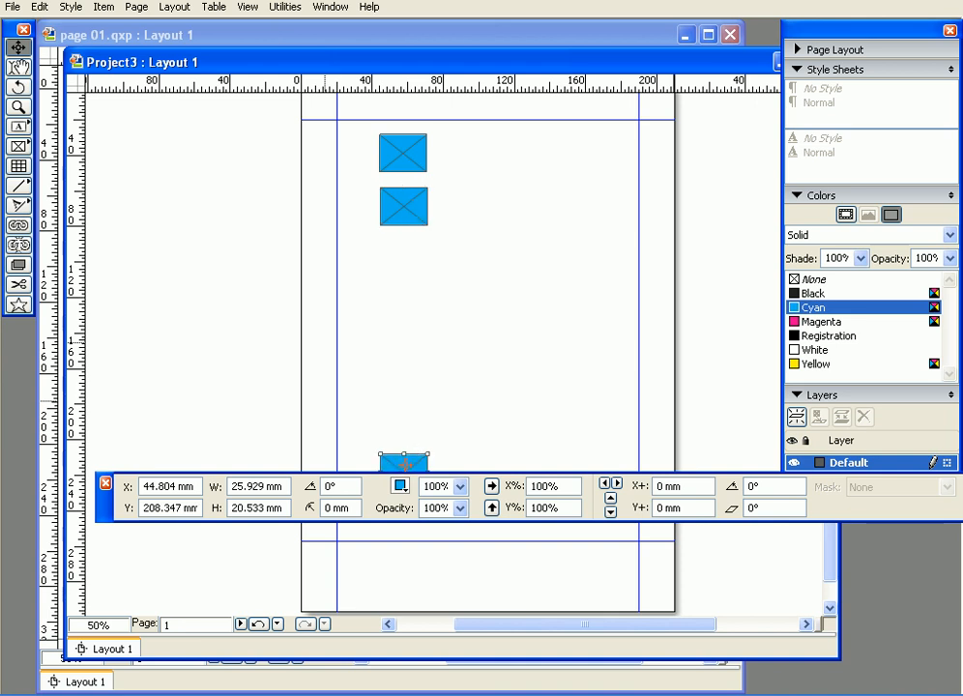
drag(413, 458, 418, 262)
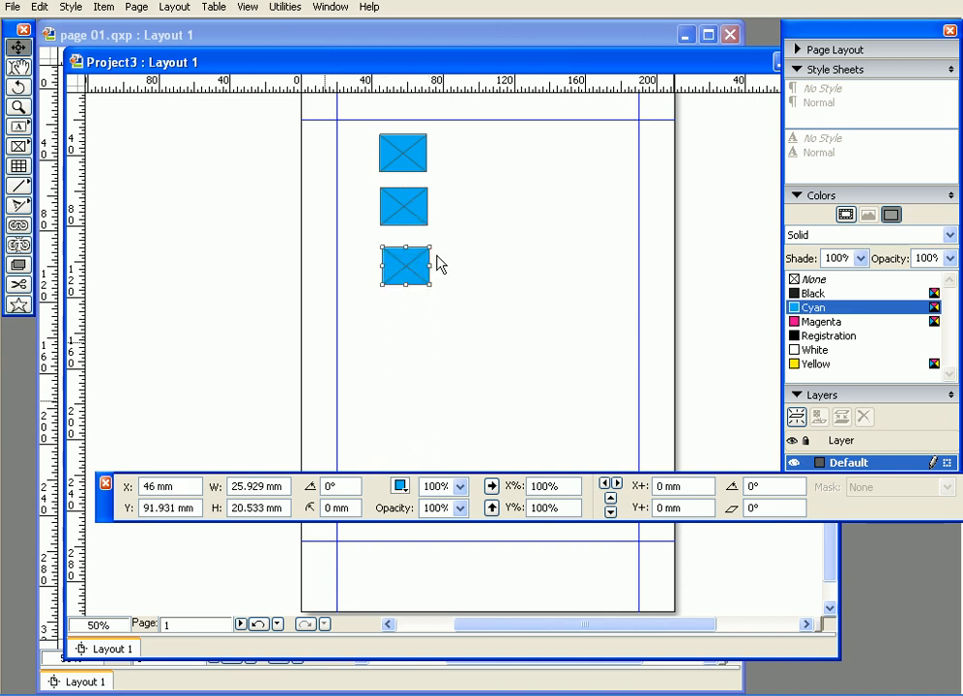
- Delete the two hand-placed duplicates below the original cyan box
drag(455, 212, 373, 286)
key(Delete)
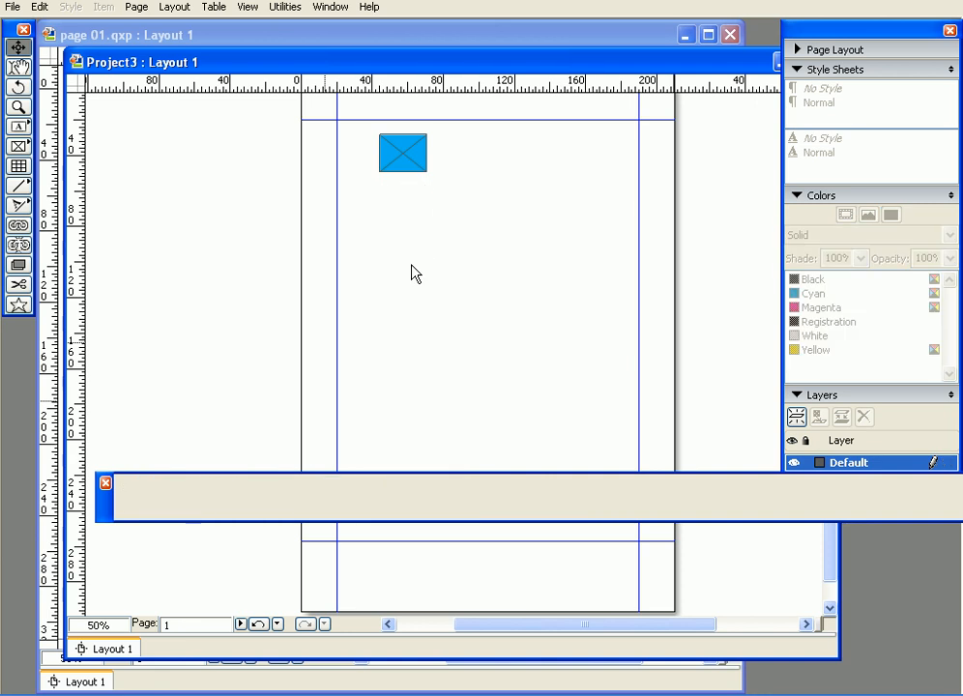
- Try Step and Repeat on the cyan box with 4 copies and a 20 mm vertical offset, and undo it
click(403, 157)
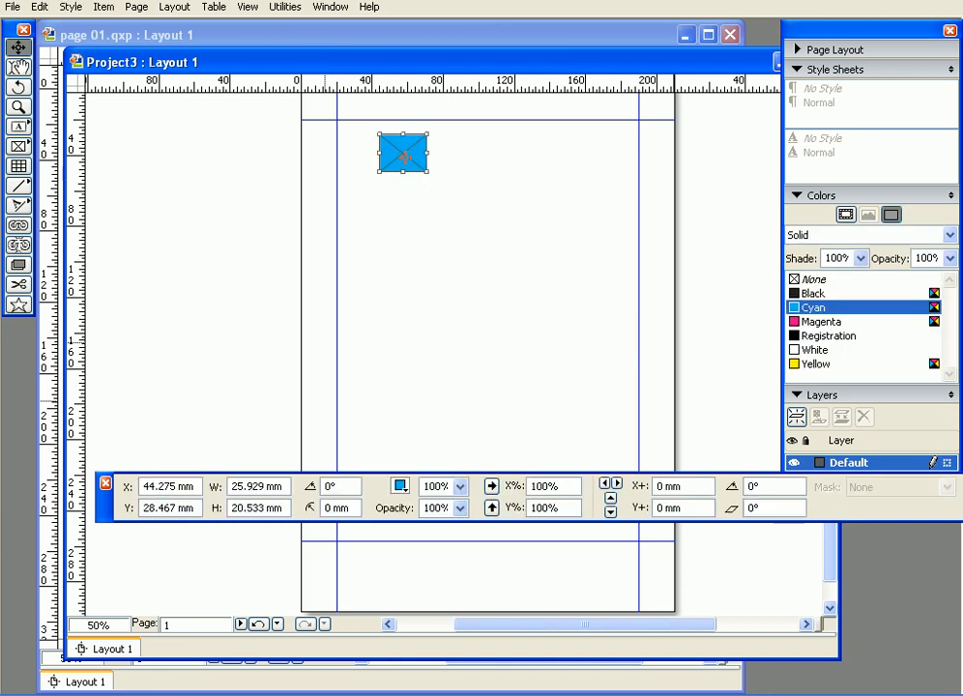
key(ctrl+alt+d)
drag(484, 271, 568, 169)
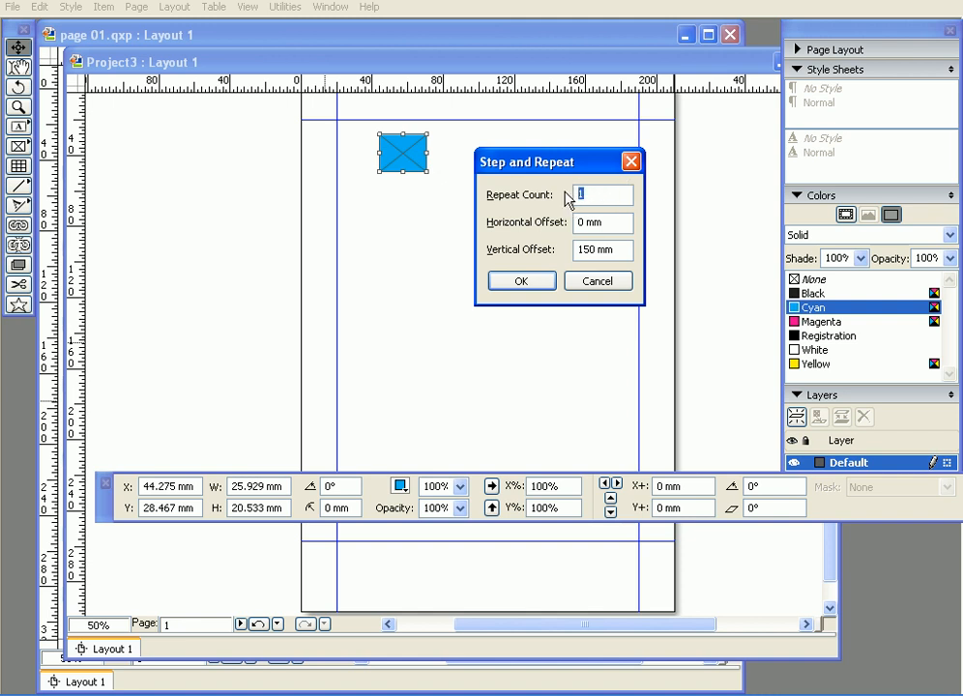
text(4)
drag(587, 249, 556, 246)
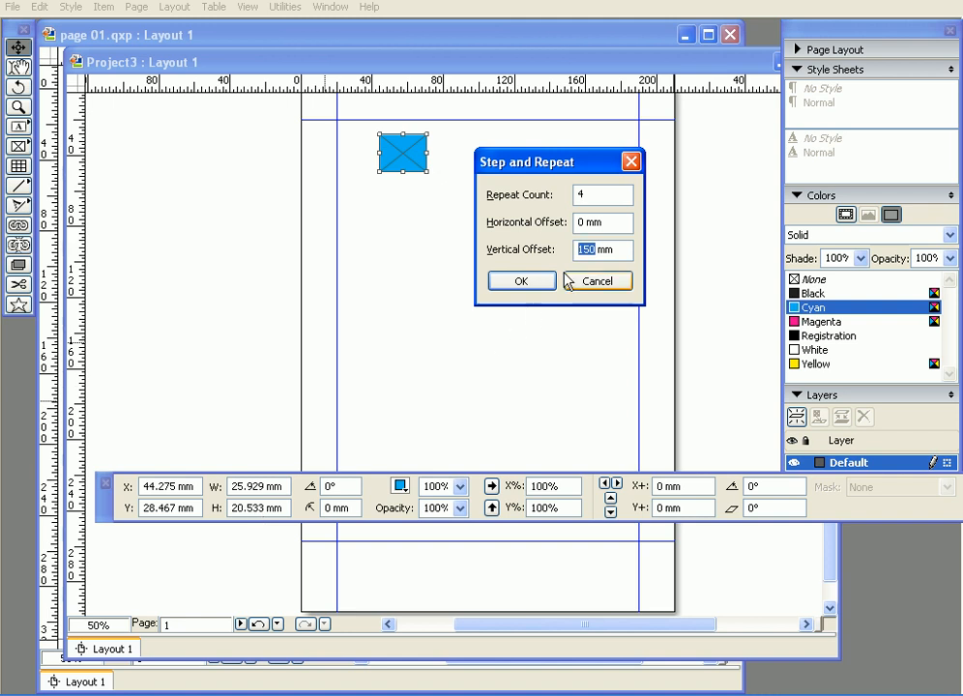
text(2)
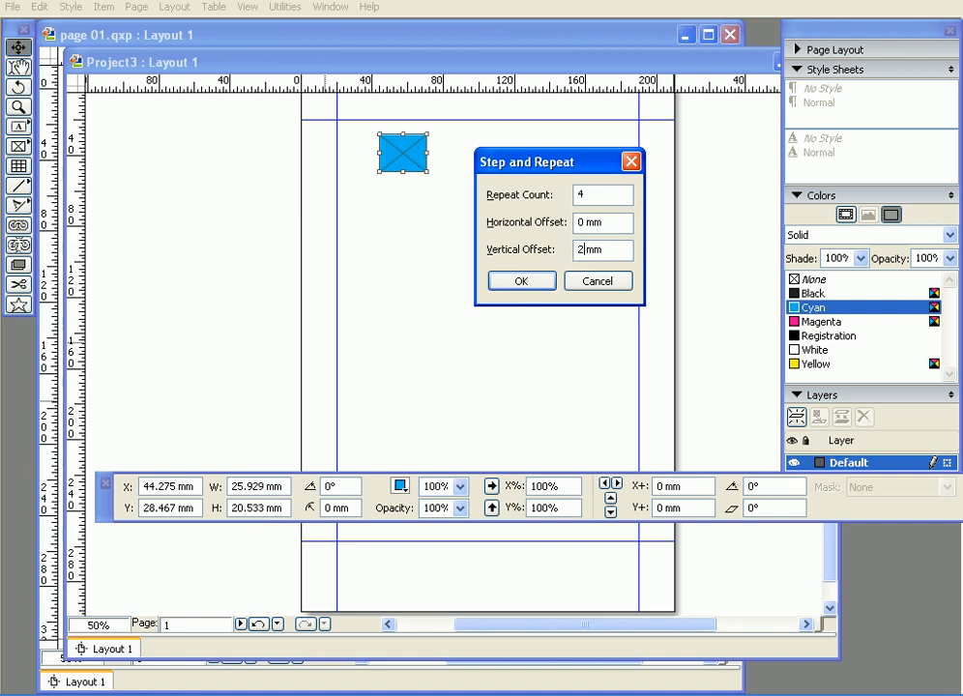
text(0)
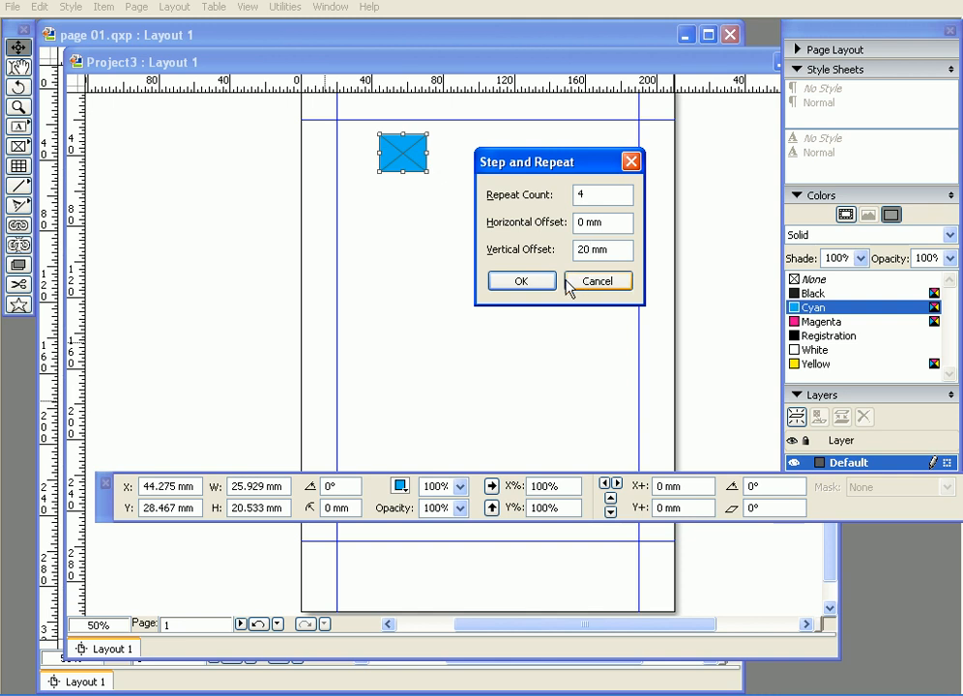
click(531, 282)
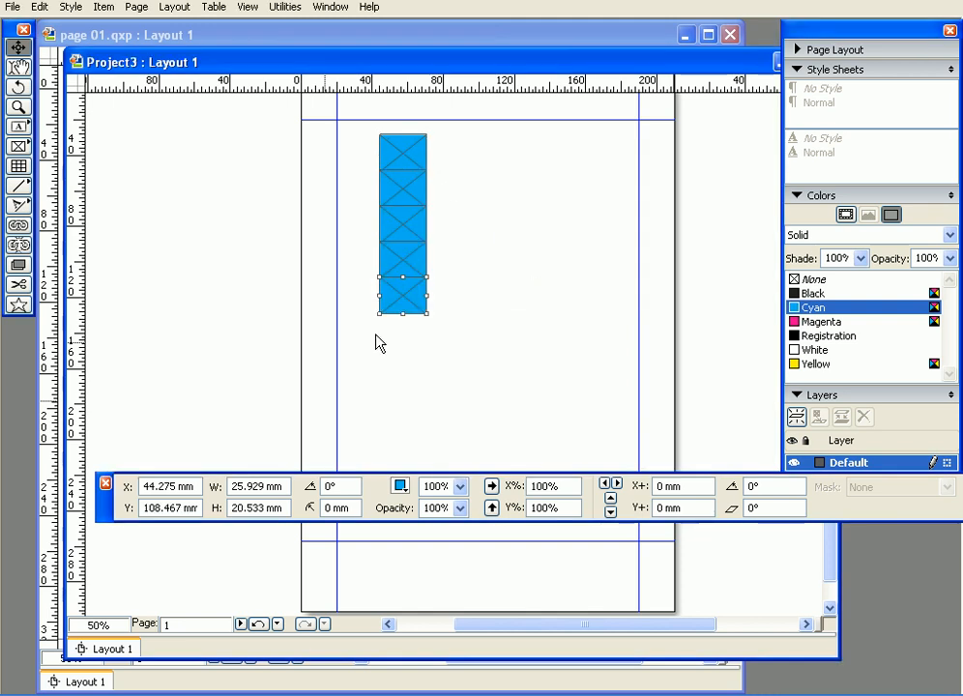
key(ctrl+z)
- Set the cyan box's width to 25 mm and its height to 20 mm
mouse_move(279, 505)
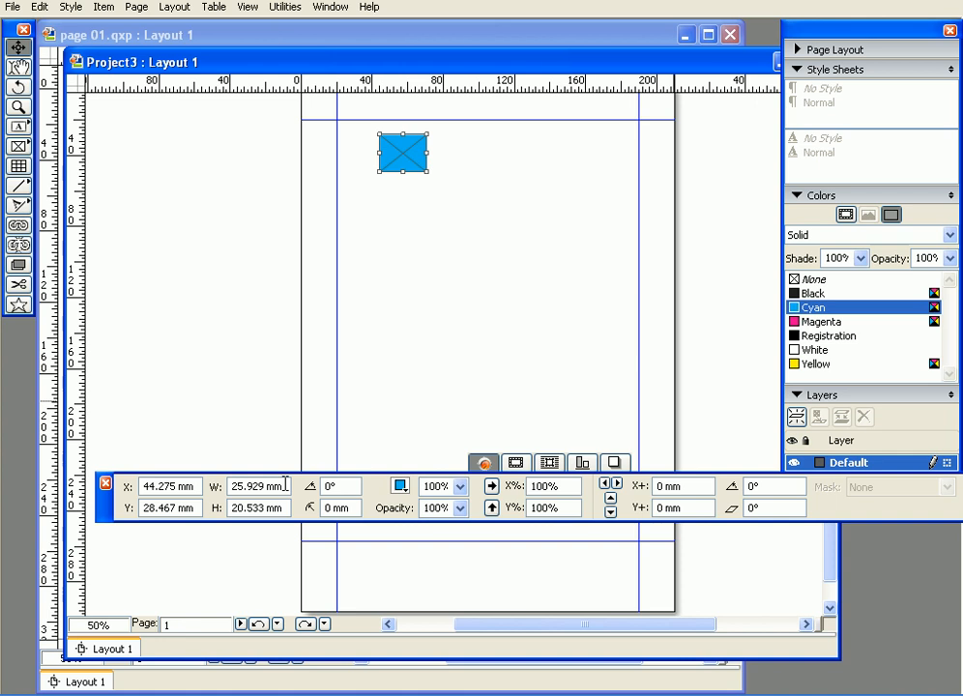
drag(285, 485, 213, 491)
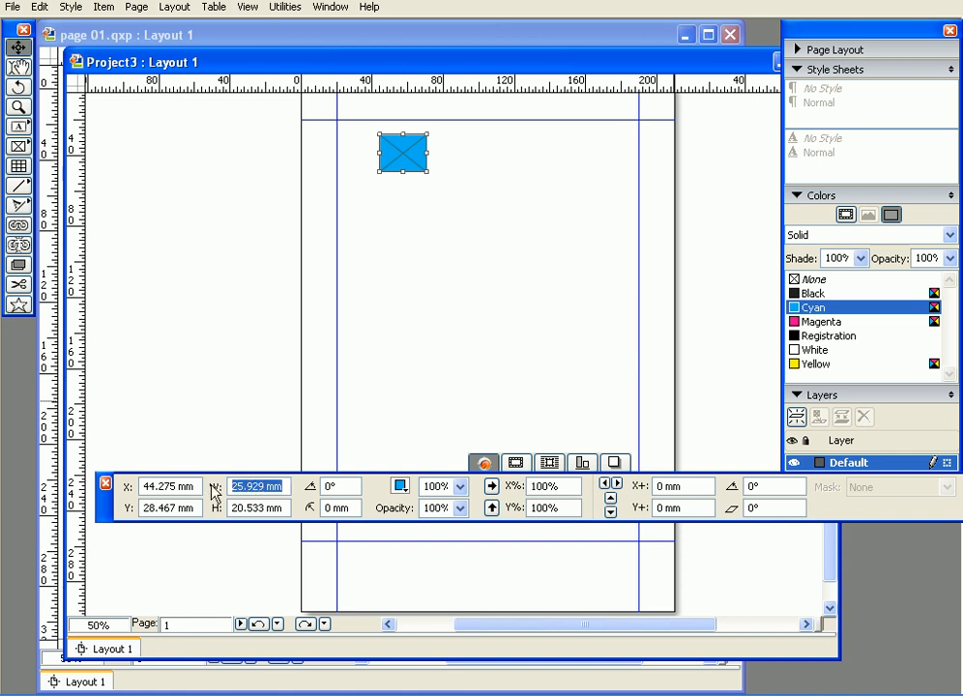
text(25)
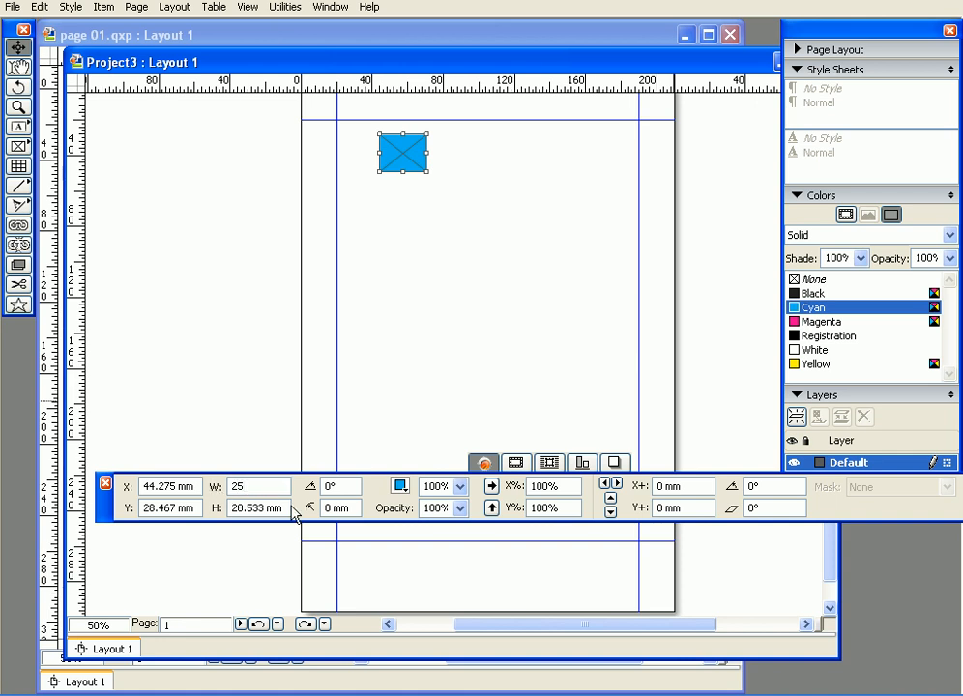
drag(284, 507, 215, 506)
text(2)
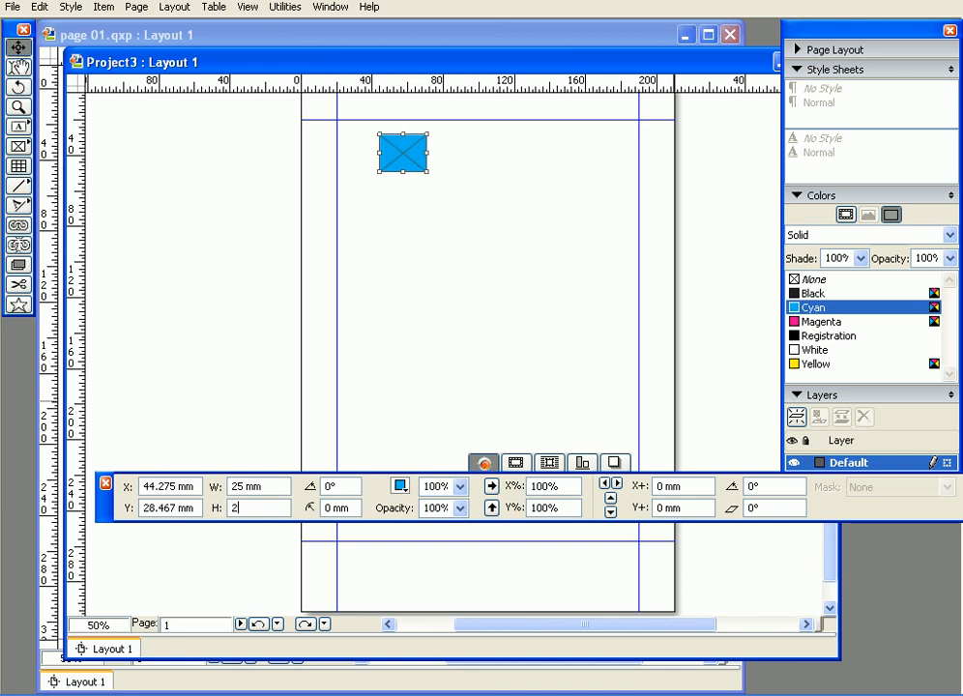
text(0)
key(Return)
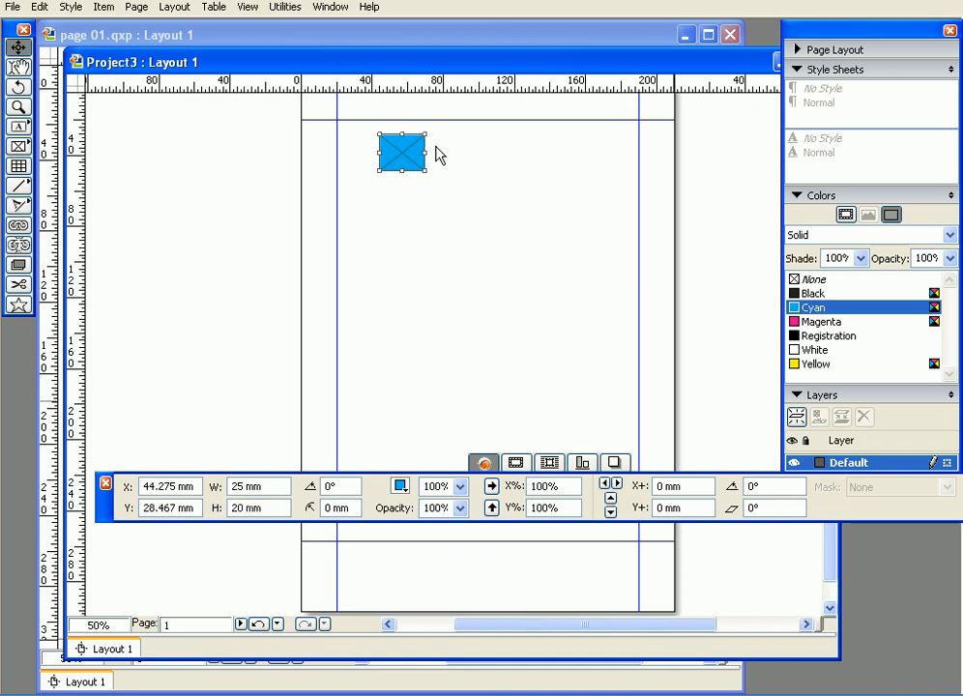
- Try Step and Repeat on the resized box with 4 copies at a 20 mm vertical offset, and undo it
key(ctrl+alt+d)
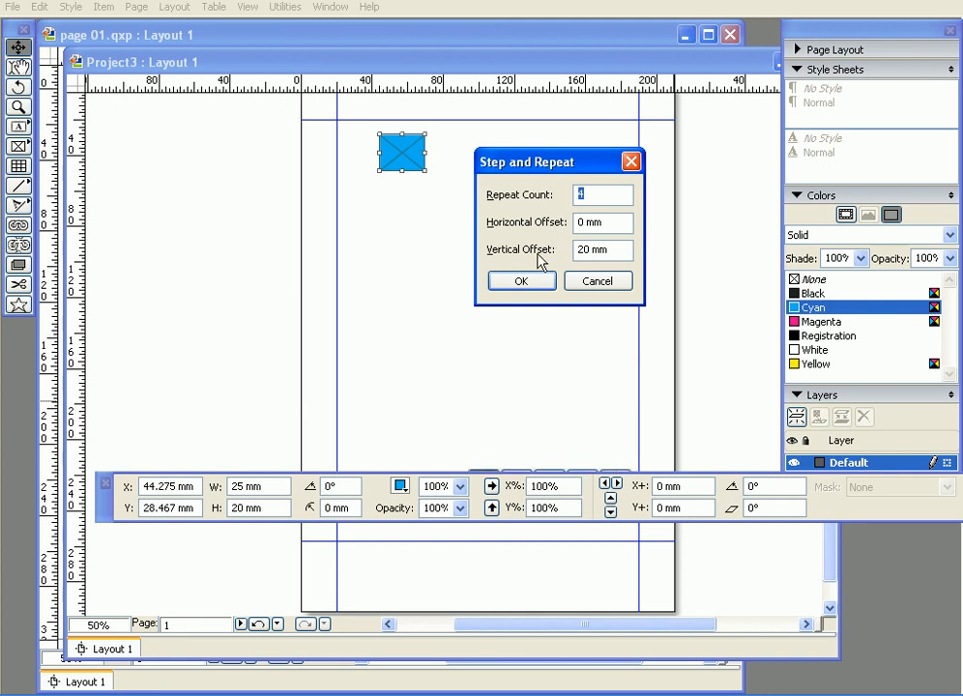
click(538, 285)
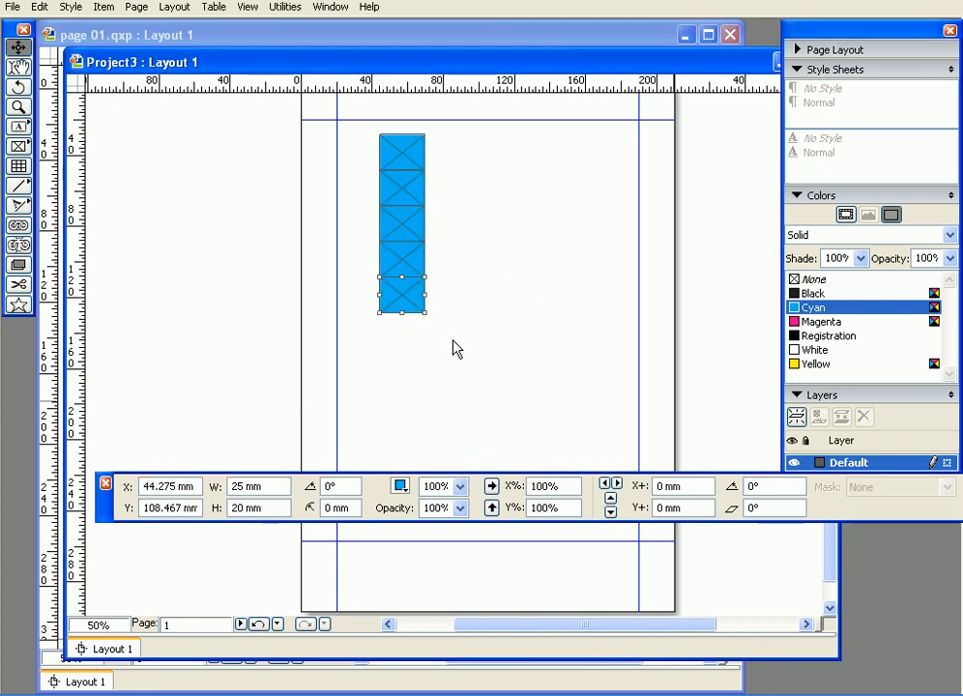
key(ctrl+z)
- Try Step and Repeat with 4 copies and a 25 mm vertical offset on the box, and undo it
key(ctrl+alt+r)
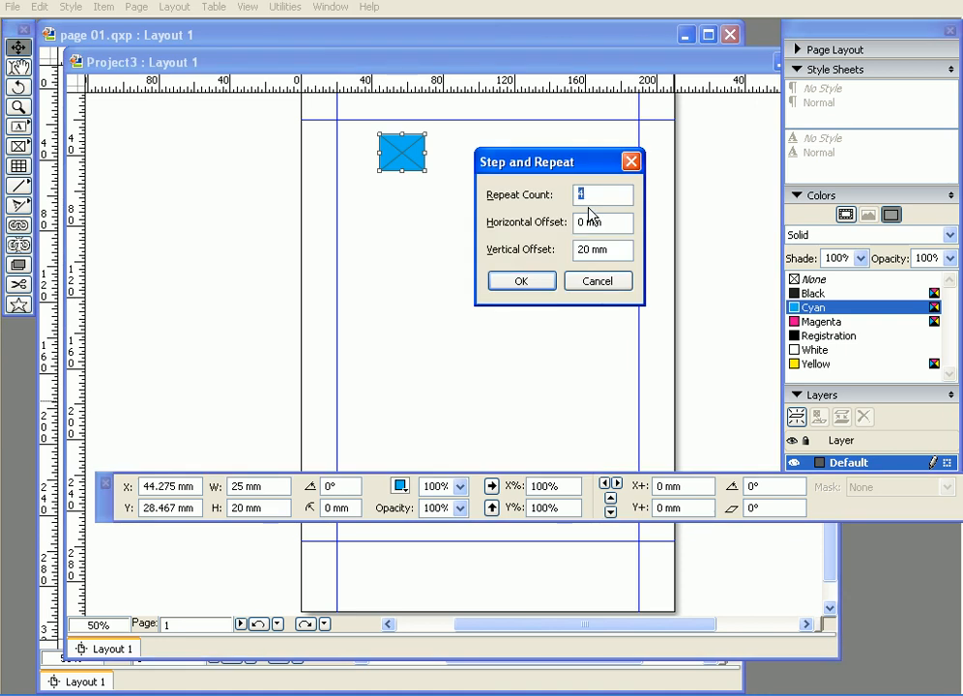
double_click(582, 249)
text(25)
click(519, 282)
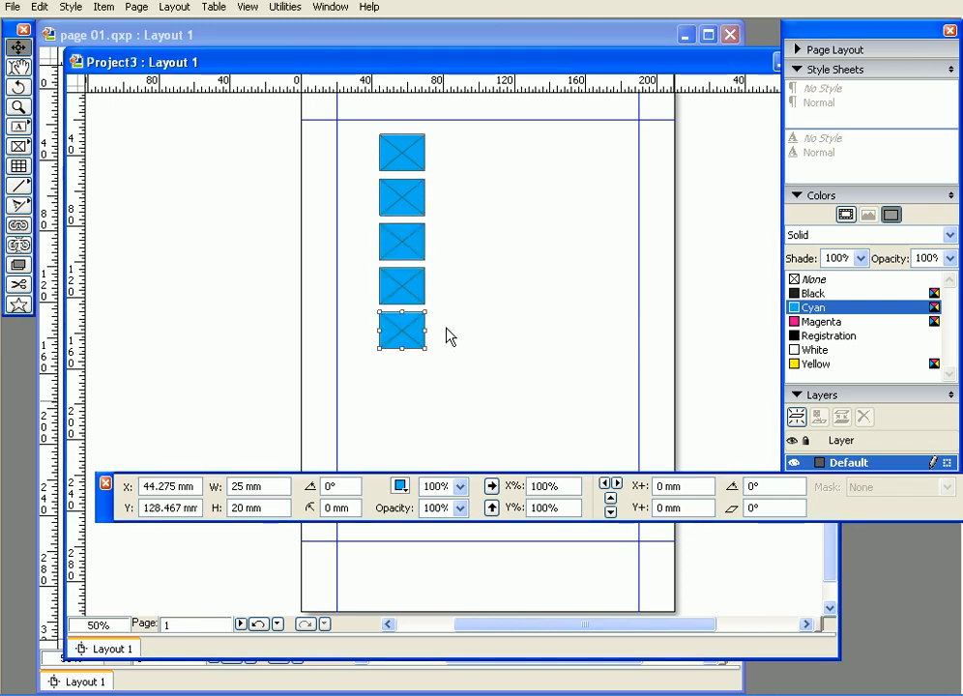
key(ctrl+z)
- Step and Repeat the cyan box with 4 copies at a 30 mm vertical offset, and move all five to the page's upper-left margin corner
key(ctrl+alt+r)
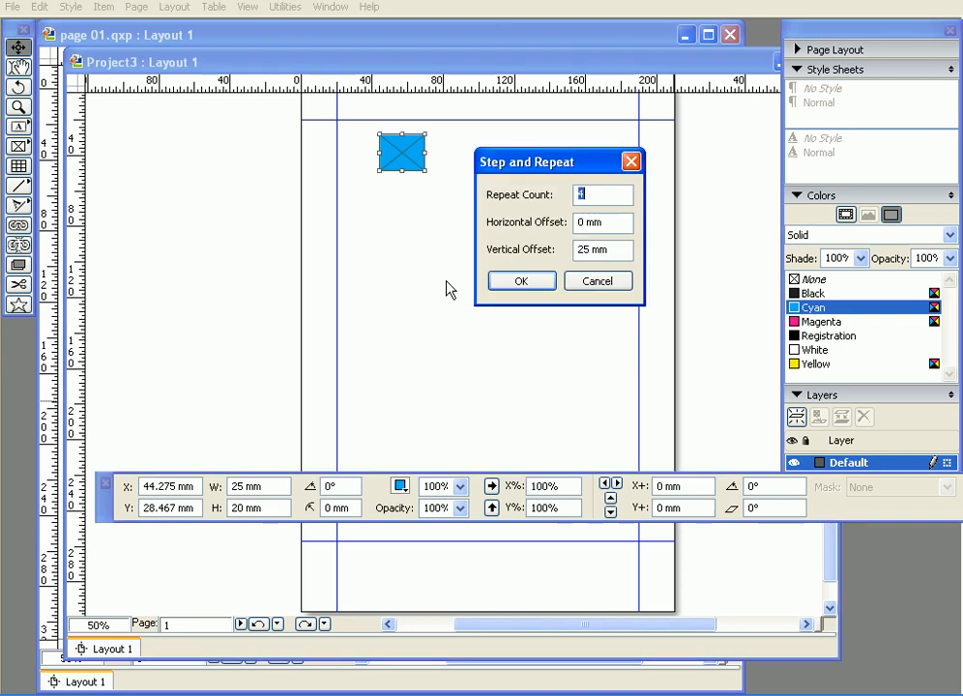
drag(588, 249, 566, 249)
text(30)
click(521, 282)
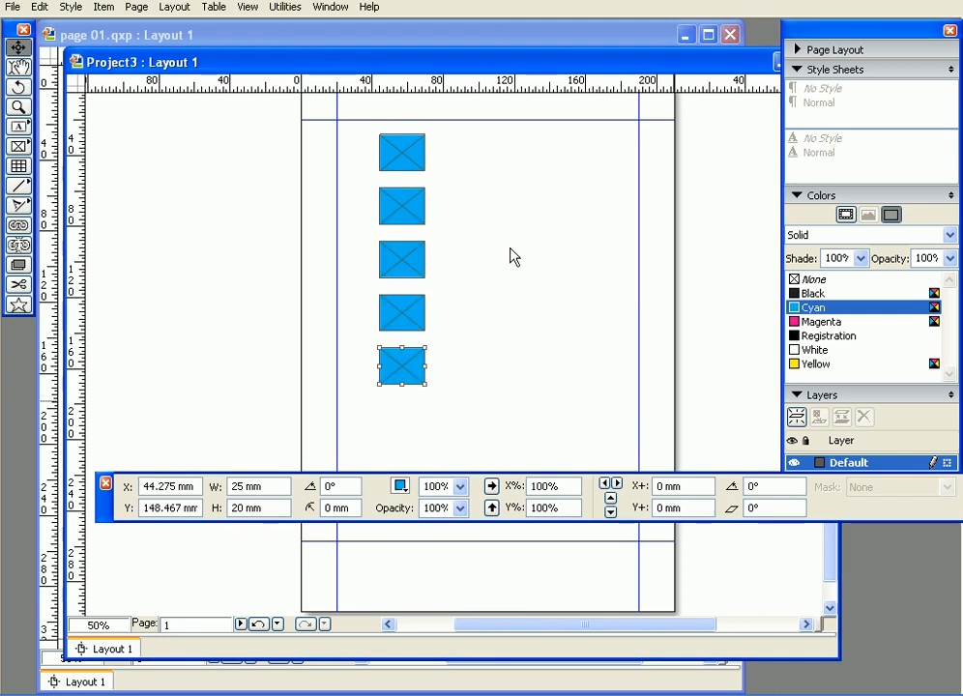
drag(358, 125, 434, 394)
drag(414, 158, 372, 141)
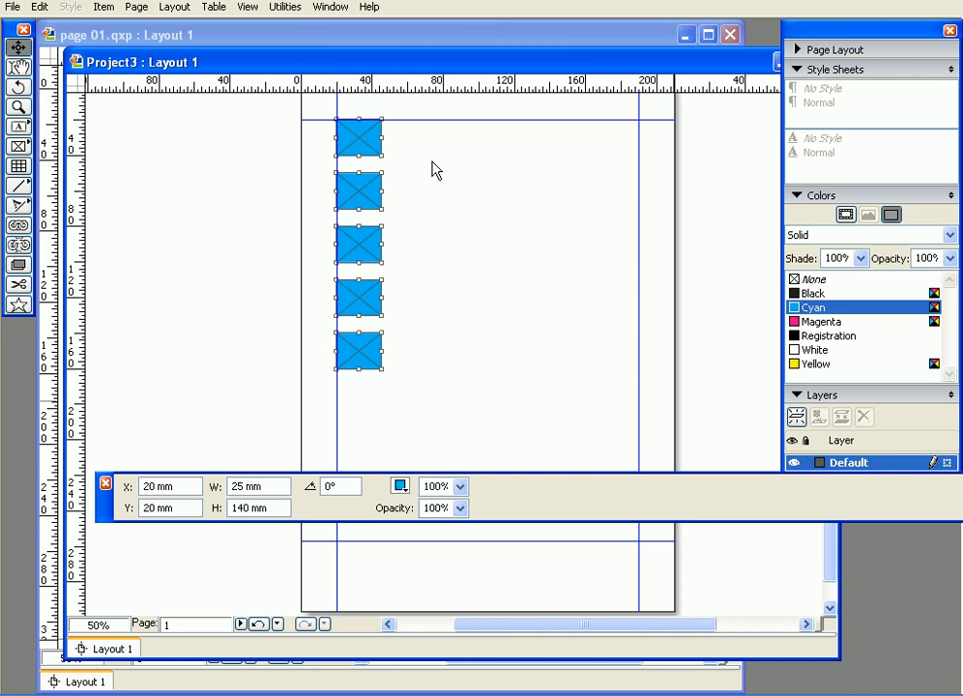
- Move the five boxes individually off the margin guide by differing amounts to form a staggered column
drag(372, 149, 395, 157)
click(466, 176)
click(387, 206)
drag(387, 206, 404, 206)
drag(383, 253, 390, 253)
click(373, 321)
drag(373, 322, 382, 359)
- Duplicate the lowest box three times and stagger the copies down the page to extend the column to eight boxes
key(ctrl+d)
drag(395, 408, 401, 459)
key(ctrl+d)
key(ctrl+d)
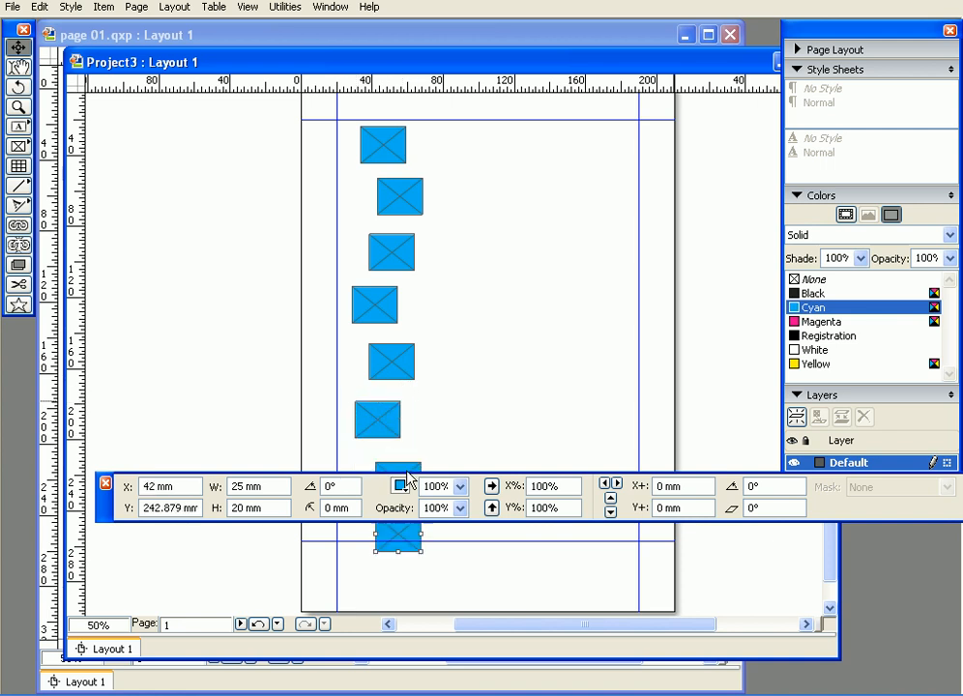
drag(397, 545, 384, 551)
drag(110, 505, 103, 618)
click(344, 283)
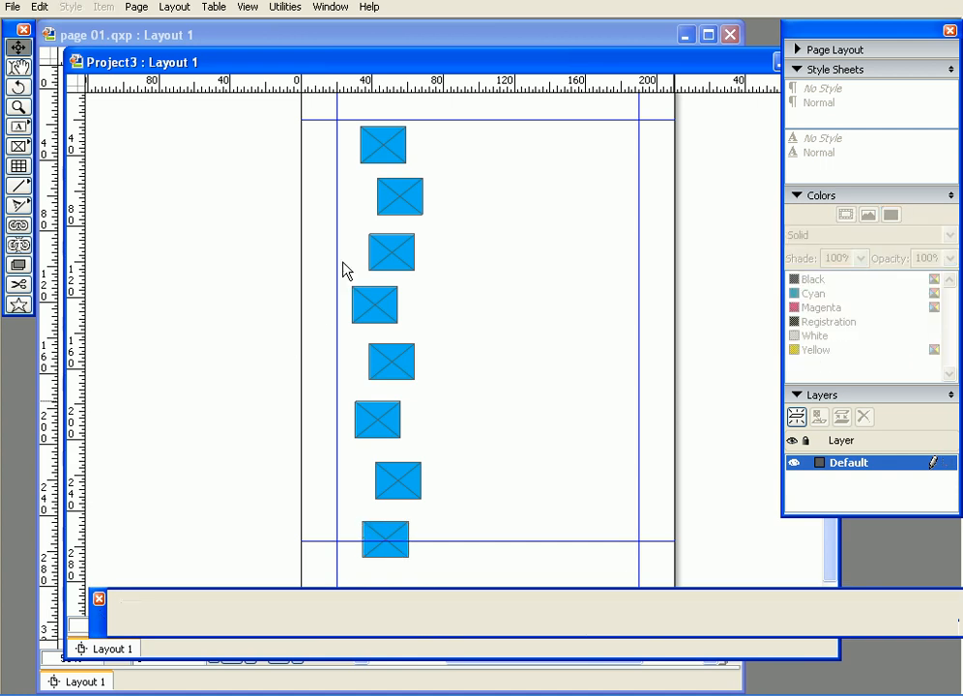
- Select all eight boxes and use Space/Align to space their top edges evenly in the vertical direction
drag(335, 133, 455, 537)
right_click(399, 257)
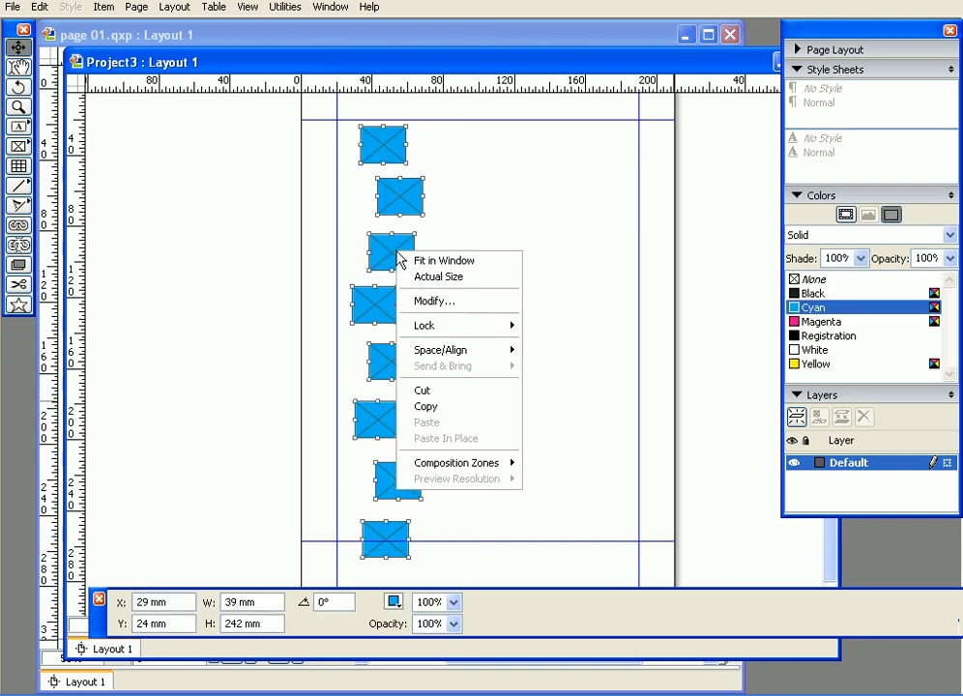
mouse_move(466, 360)
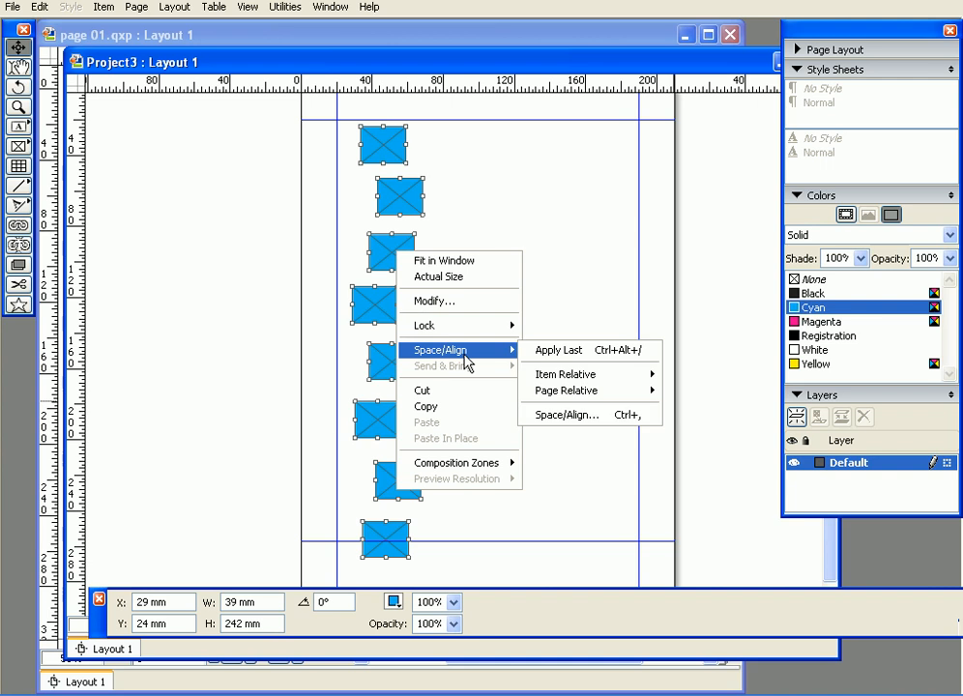
click(596, 414)
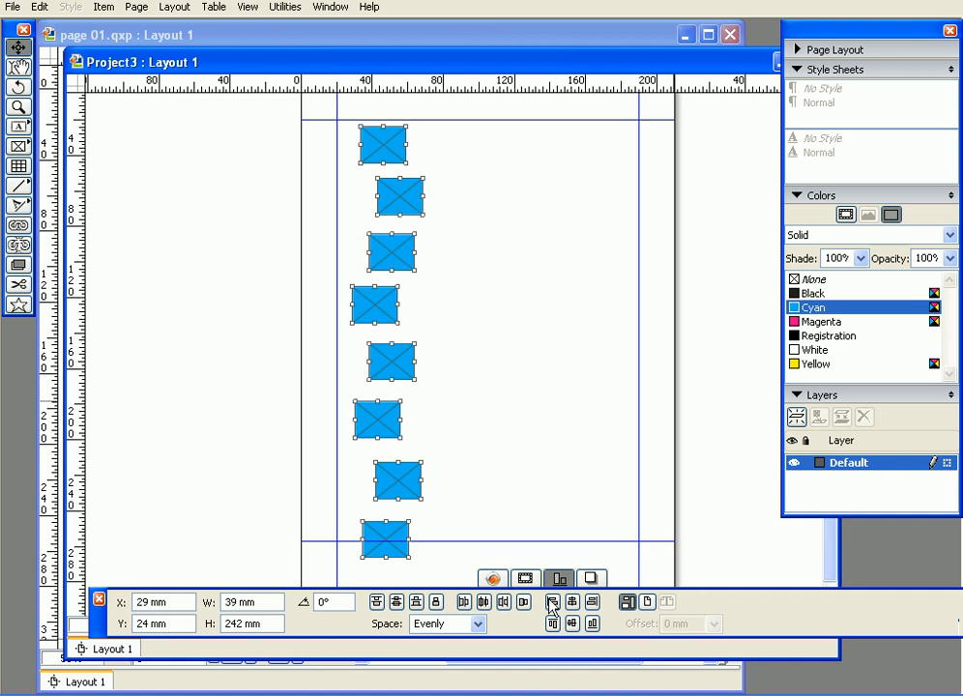
drag(98, 621, 134, 279)
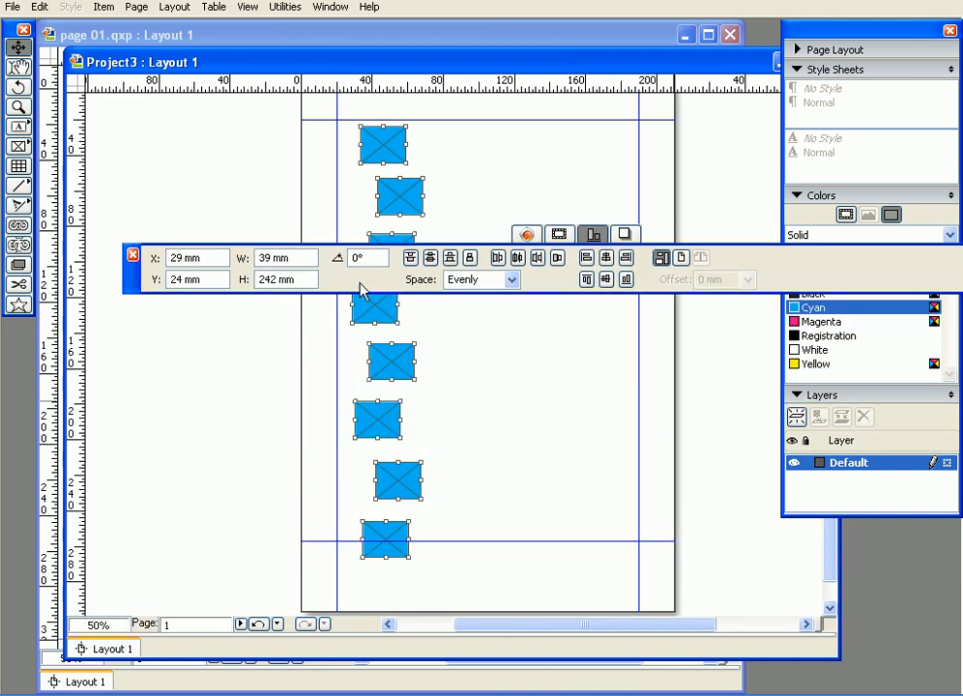
click(412, 263)
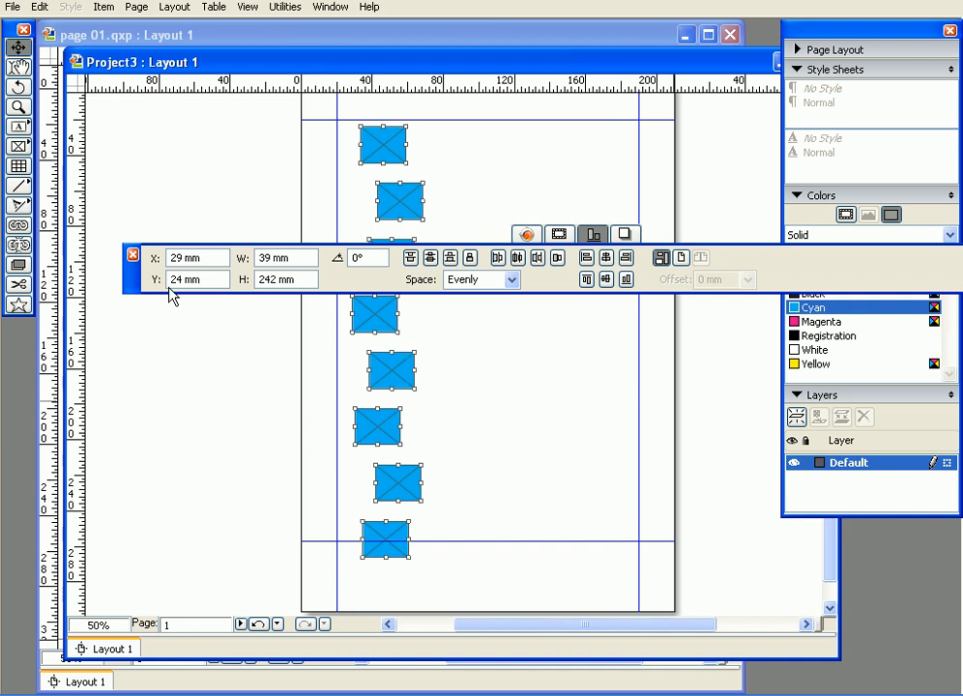
drag(132, 279, 481, 335)
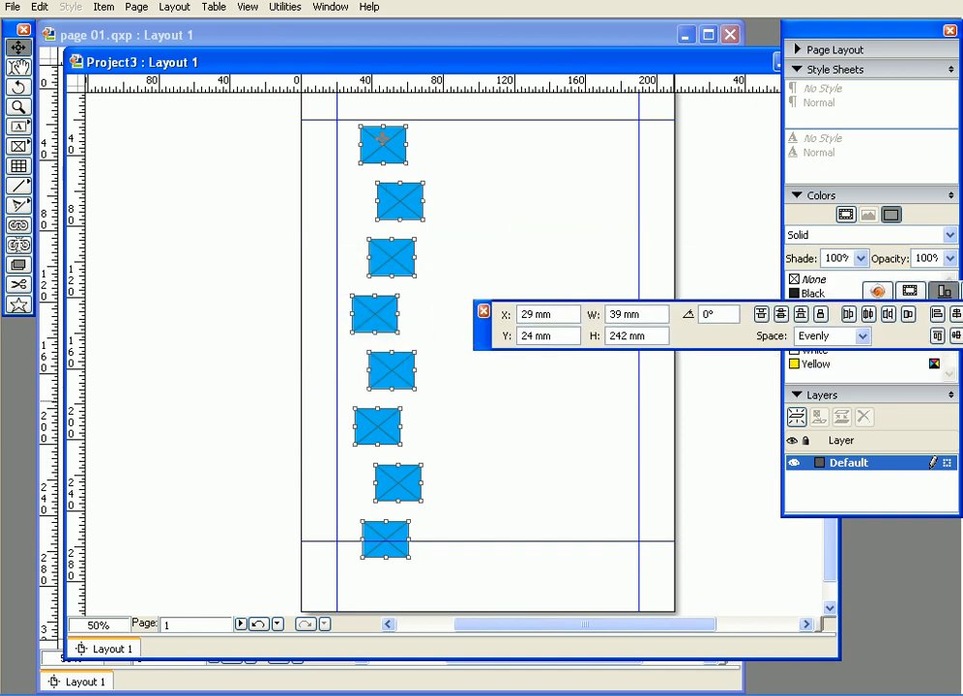
drag(487, 343, 462, 305)
- Scatter the second to sixth boxes individually so that their spacing becomes uneven and some of them overlap
click(444, 198)
drag(416, 201, 441, 182)
drag(388, 258, 382, 268)
drag(361, 315, 344, 298)
drag(381, 360, 392, 336)
drag(367, 415, 348, 449)
- Select all eight scattered boxes and space them evenly, vertically by their top edges and horizontally by their left edges
drag(288, 118, 517, 575)
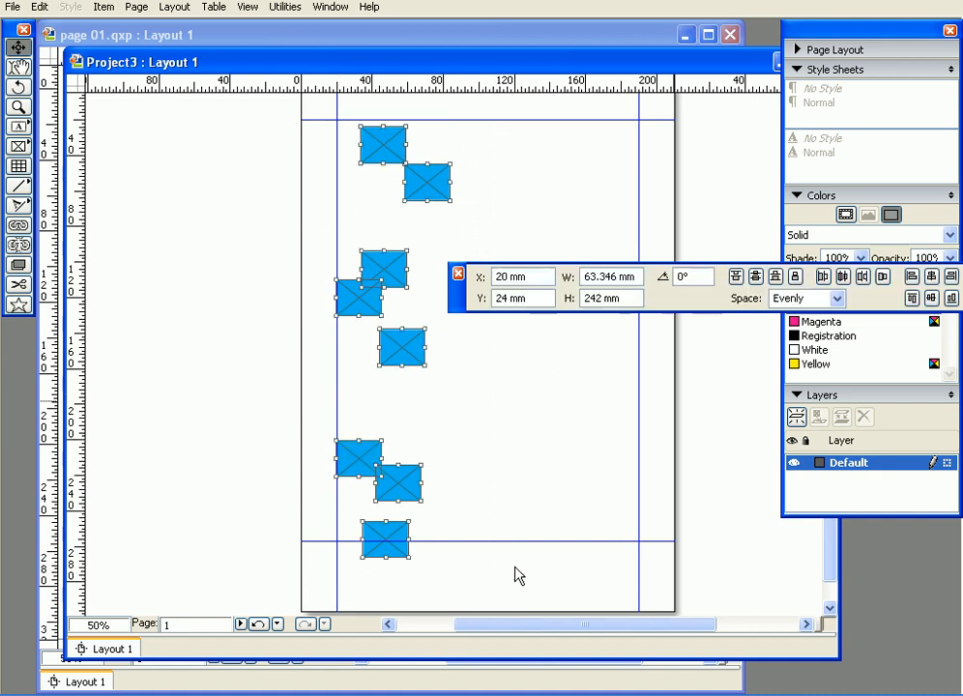
click(735, 278)
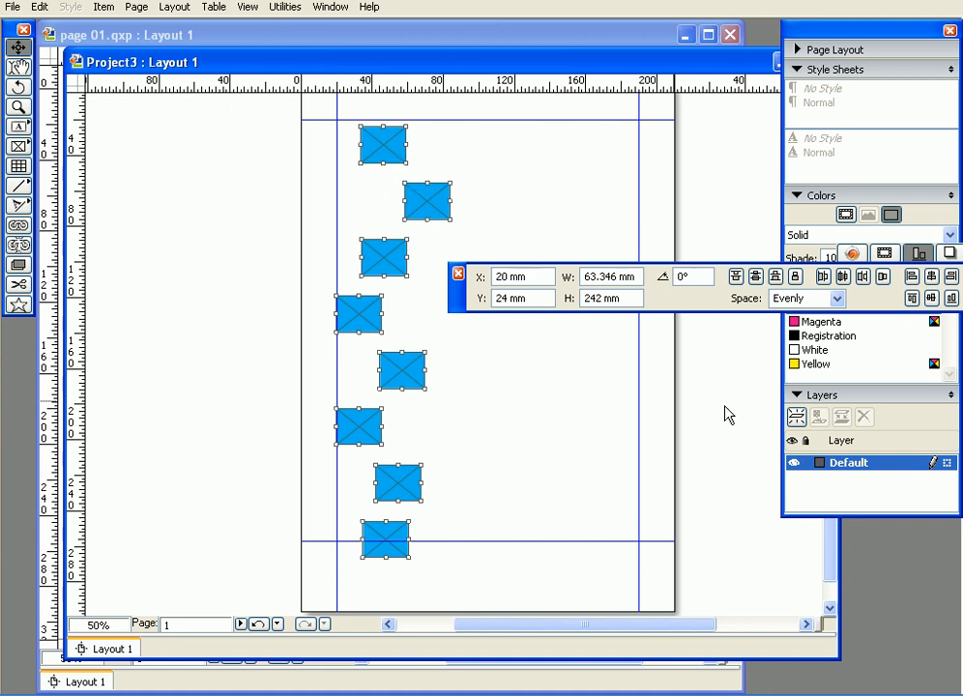
click(823, 278)
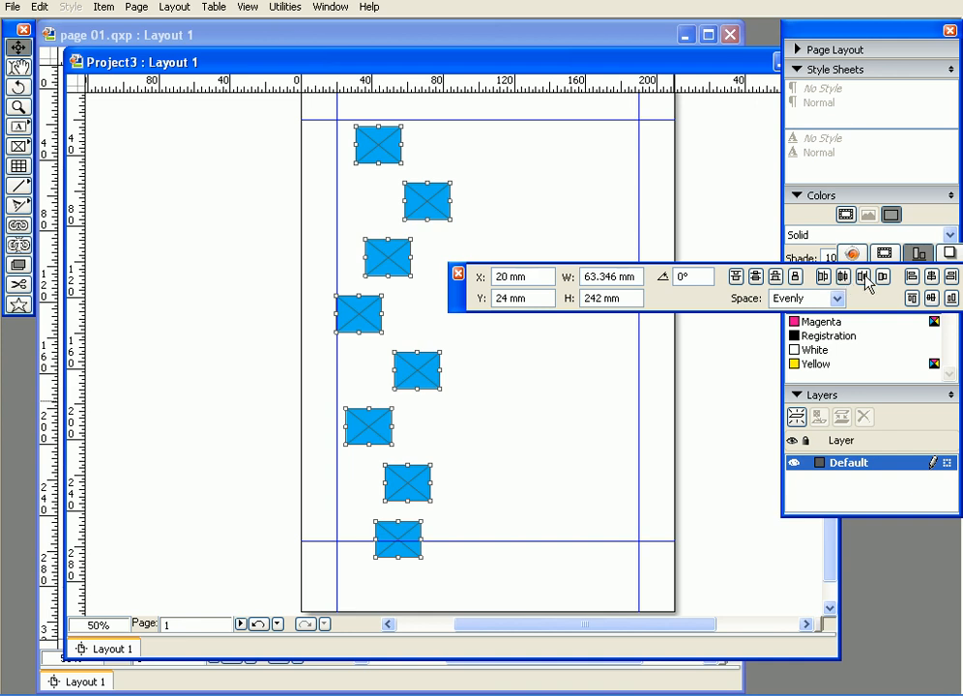
- Keep the spacing option at Evenly and align the left edges of all eight boxes
drag(299, 124, 465, 581)
drag(465, 581, 355, 148)
click(835, 299)
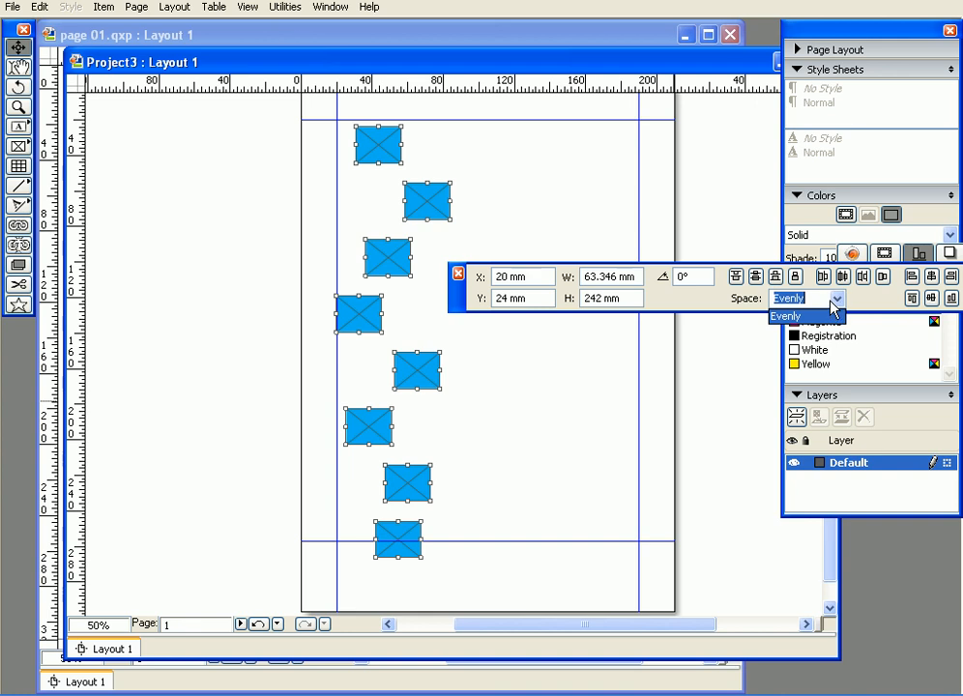
click(828, 316)
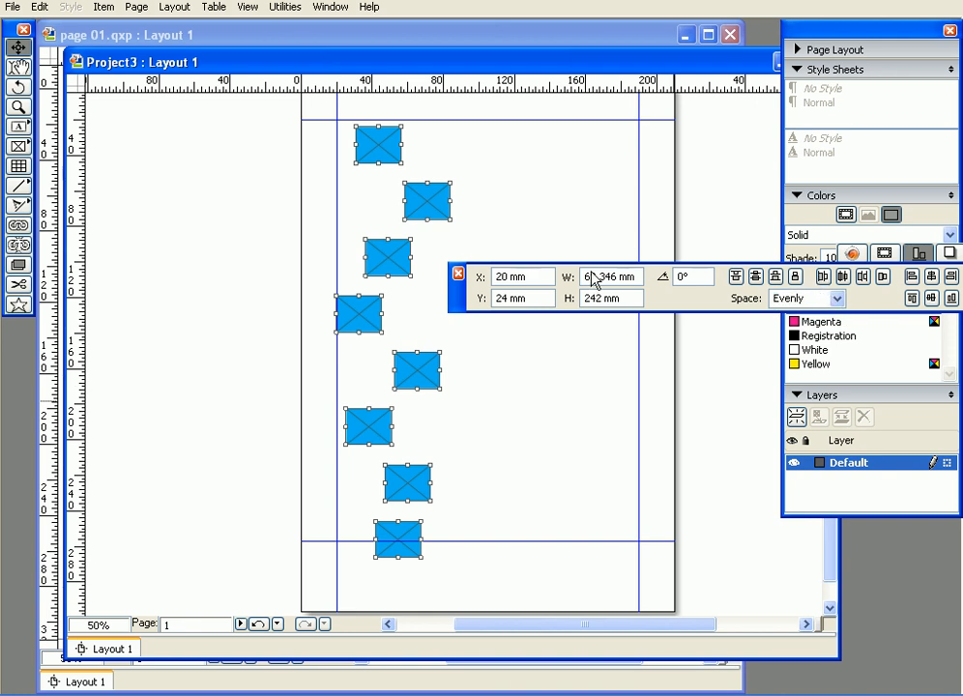
drag(314, 126, 474, 571)
drag(461, 293, 438, 317)
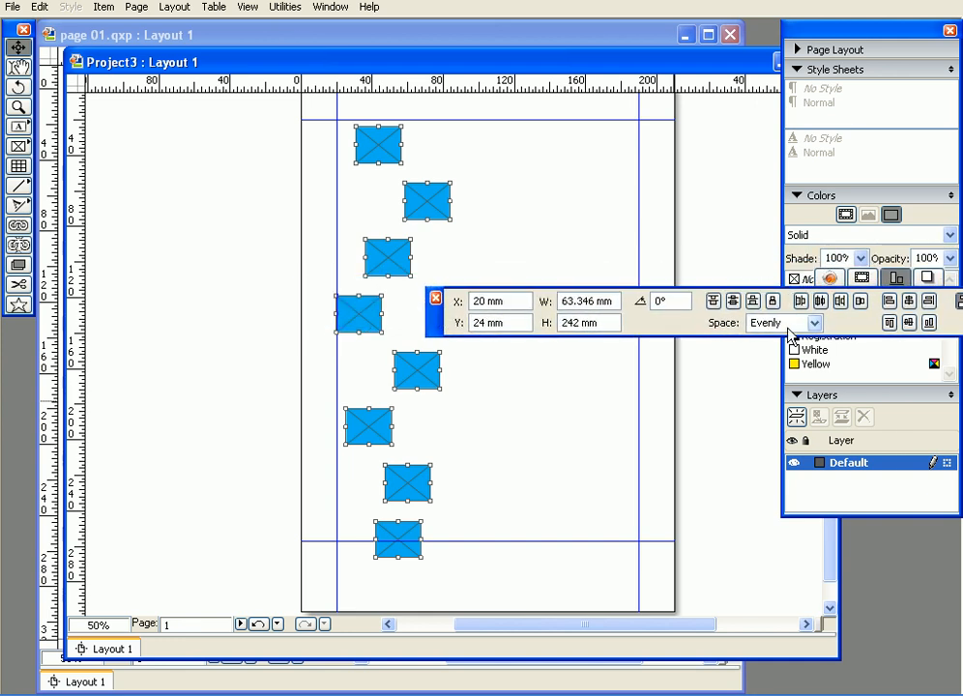
click(890, 302)
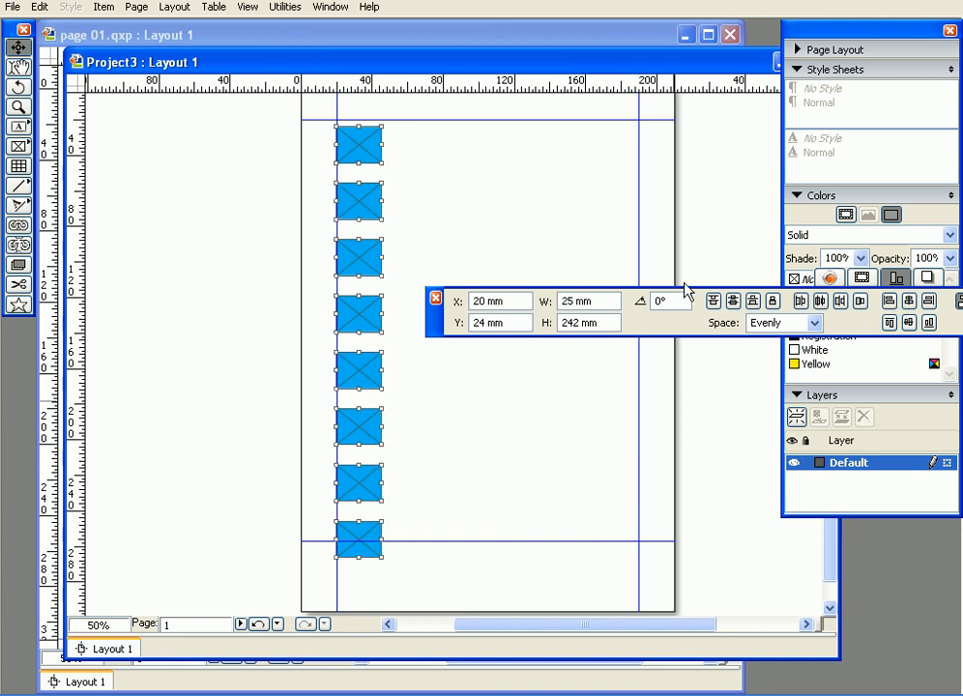
drag(441, 326, 414, 295)
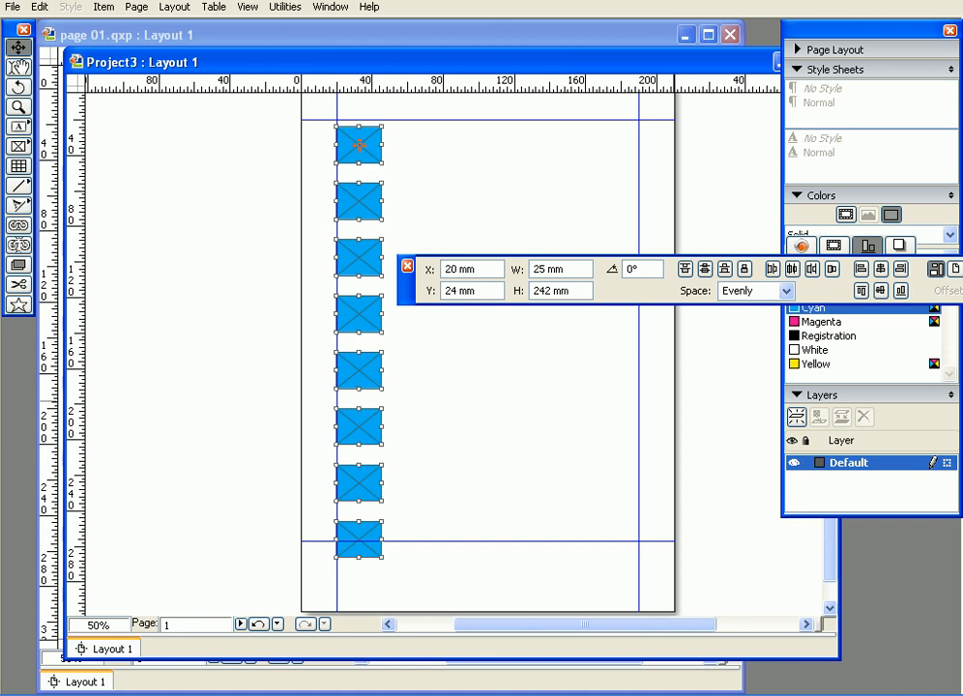
- Rearrange the eight boxes into a rough, uneven row across the upper part of the page, with one box at each side margin
drag(369, 157, 403, 150)
drag(360, 204, 393, 189)
drag(410, 136, 338, 156)
drag(406, 185, 672, 148)
drag(358, 256, 373, 181)
drag(364, 320, 425, 172)
drag(359, 373, 436, 176)
drag(368, 422, 464, 163)
drag(362, 479, 492, 181)
drag(385, 522, 524, 197)
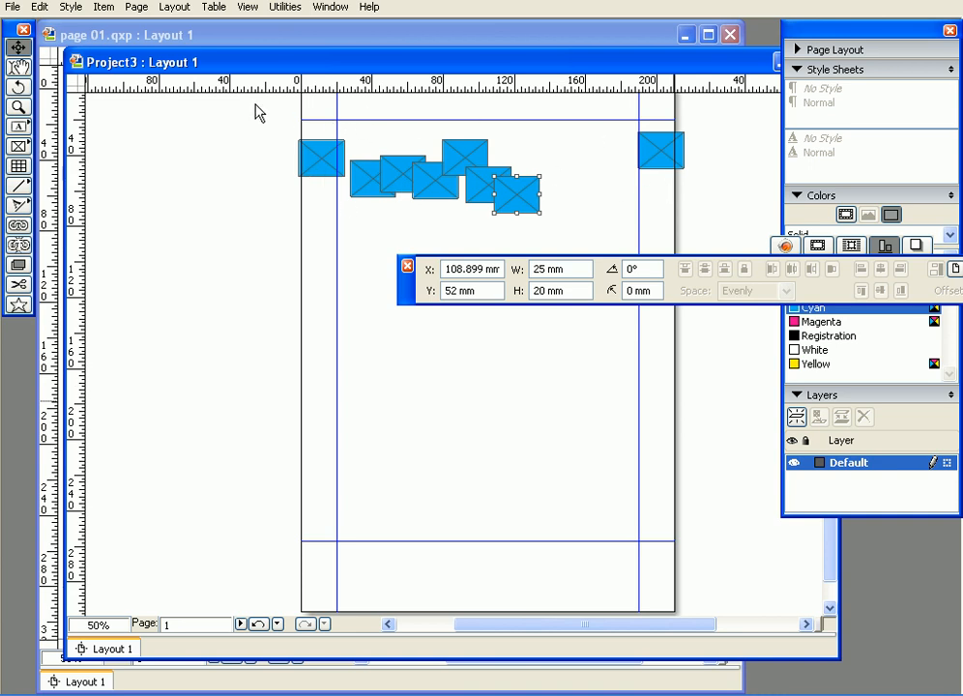
- Space the left edges of the eight boxes evenly across the page and align their vertical centers
drag(253, 112, 729, 225)
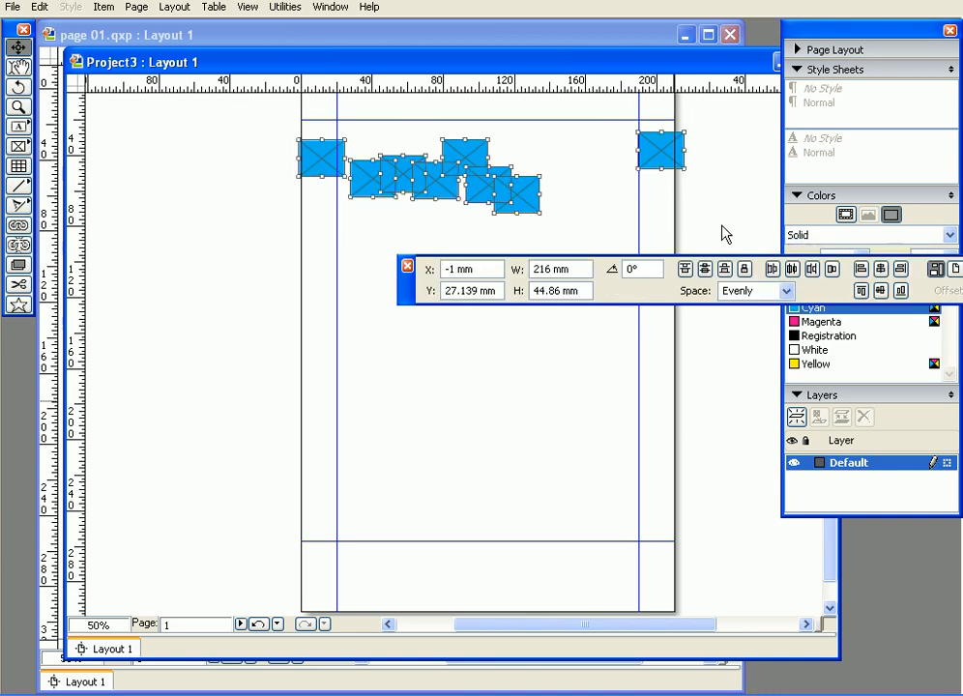
click(771, 269)
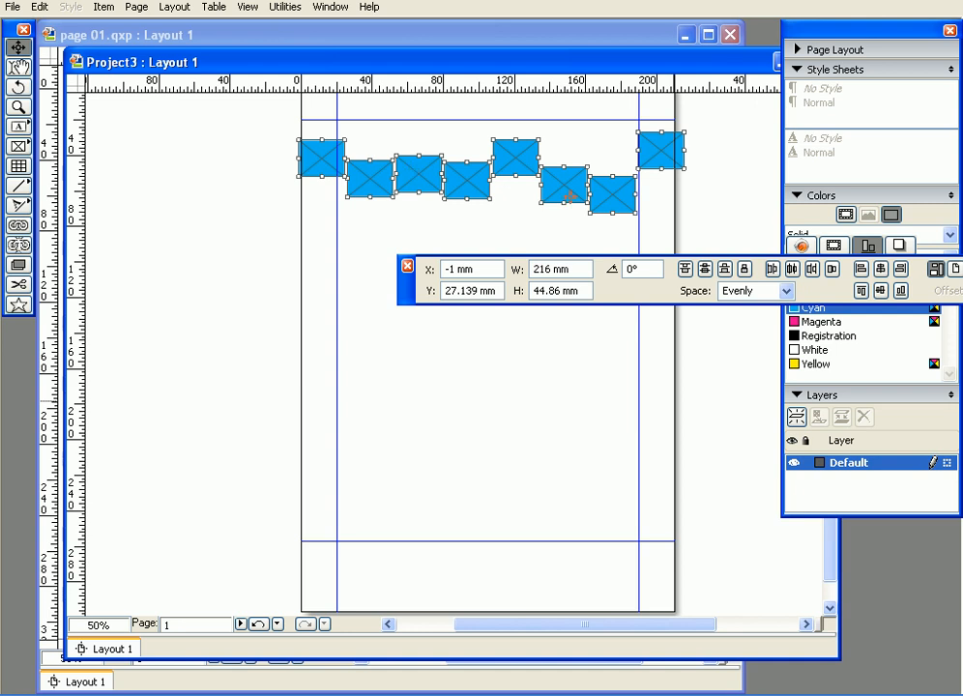
click(881, 291)
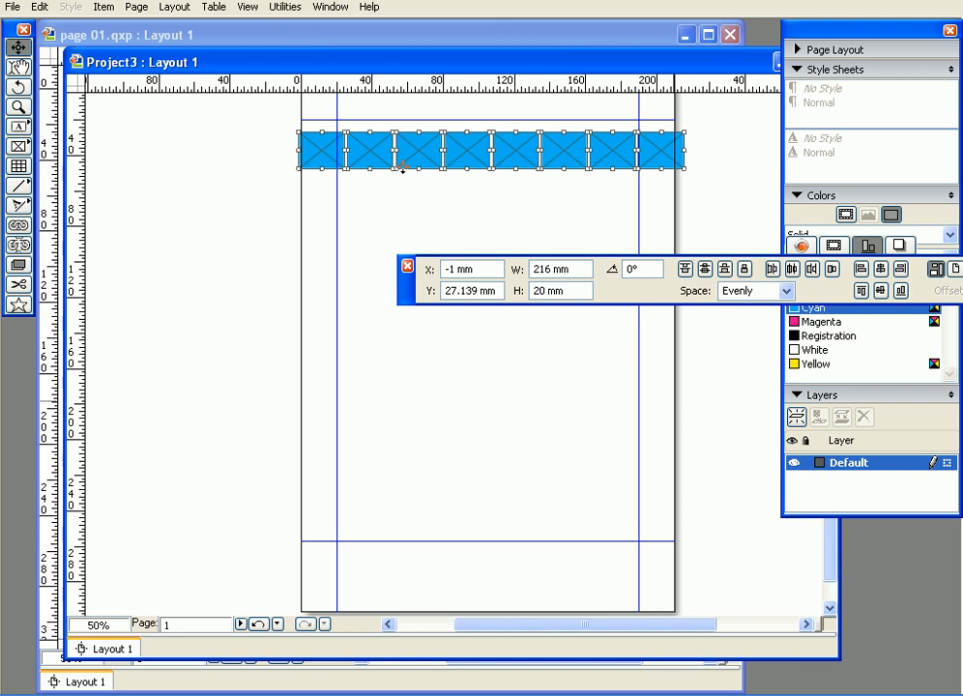
- Move the boxes of the row one by one into a rough column below the first box, with the last one far down the page
click(381, 193)
drag(373, 149, 344, 193)
drag(409, 149, 291, 218)
drag(464, 157, 323, 254)
drag(510, 152, 300, 275)
drag(565, 154, 328, 304)
drag(613, 160, 345, 326)
drag(675, 154, 320, 477)
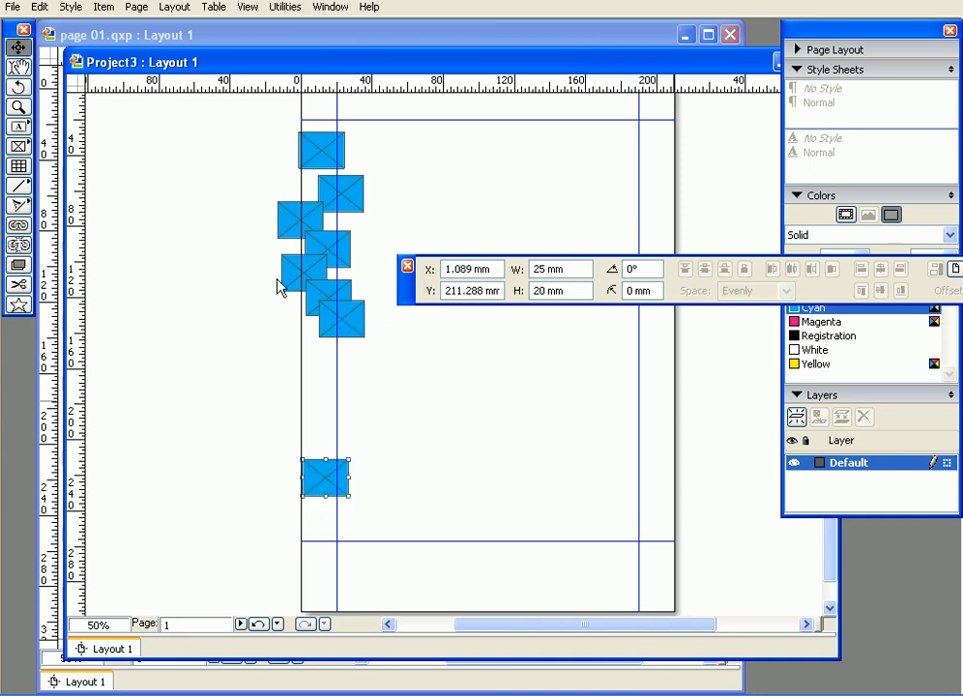
- Select the whole rough column, space the boxes evenly by their vertical centers, and align their left edges
drag(238, 116, 391, 582)
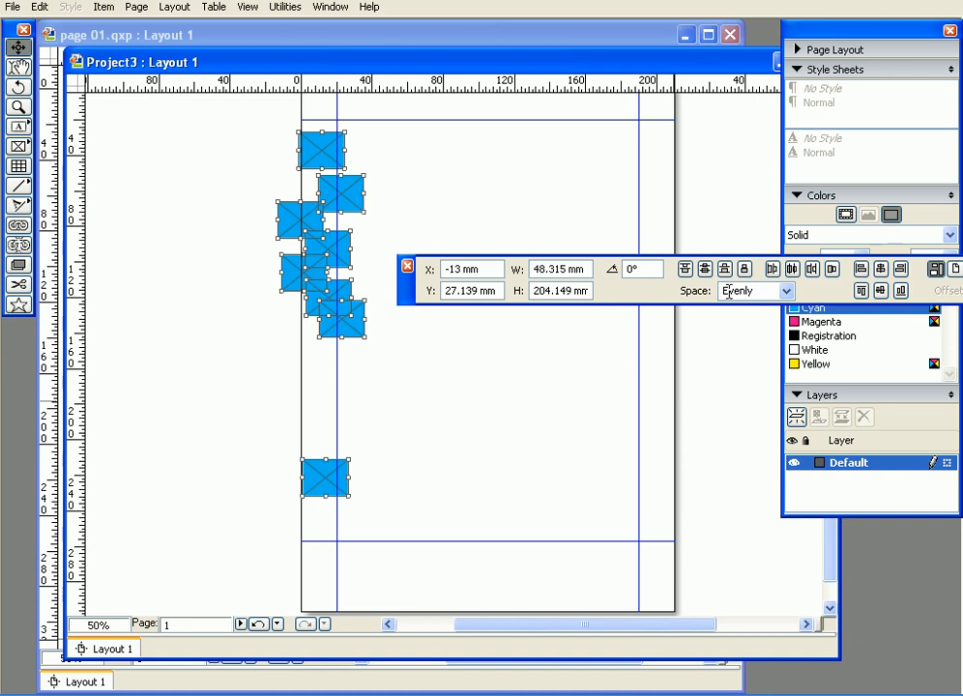
click(706, 271)
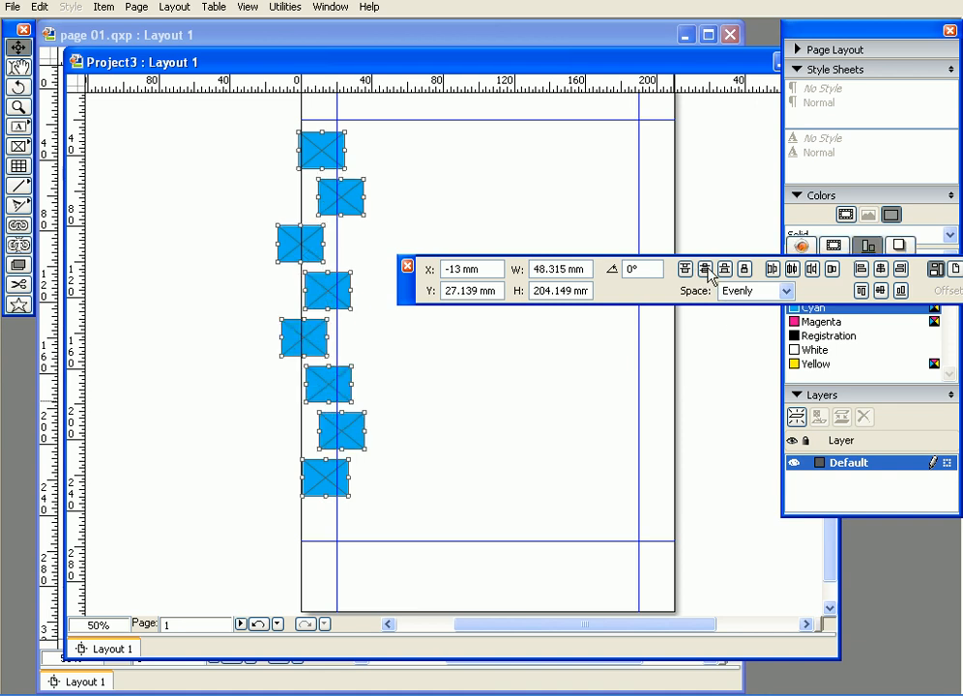
click(860, 270)
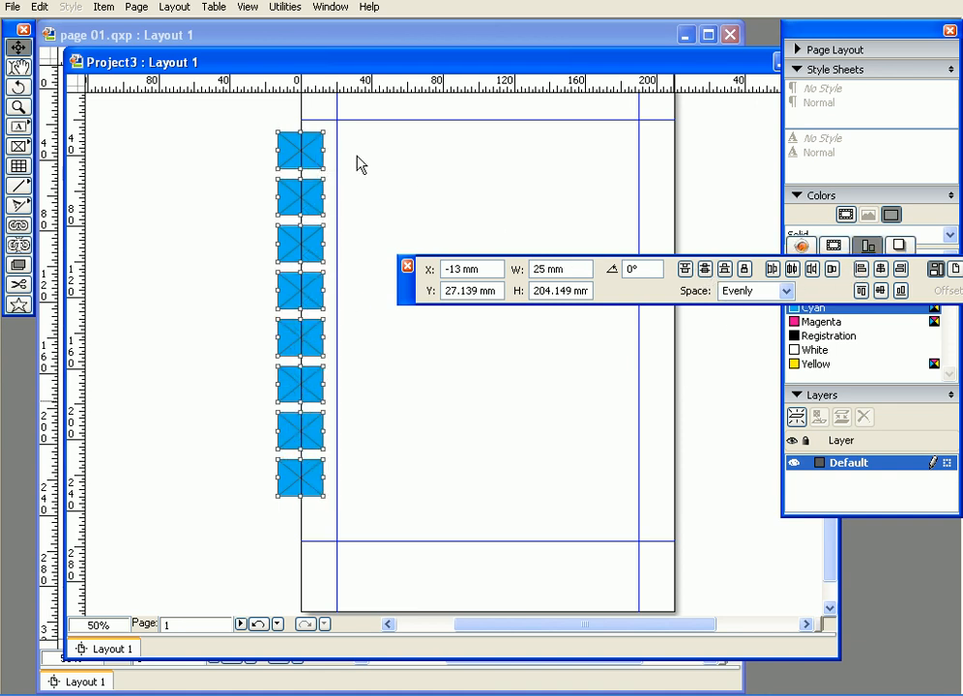
- Move the aligned column of eight boxes to the page's upper-left margin corner
drag(301, 142, 359, 130)
click(458, 171)
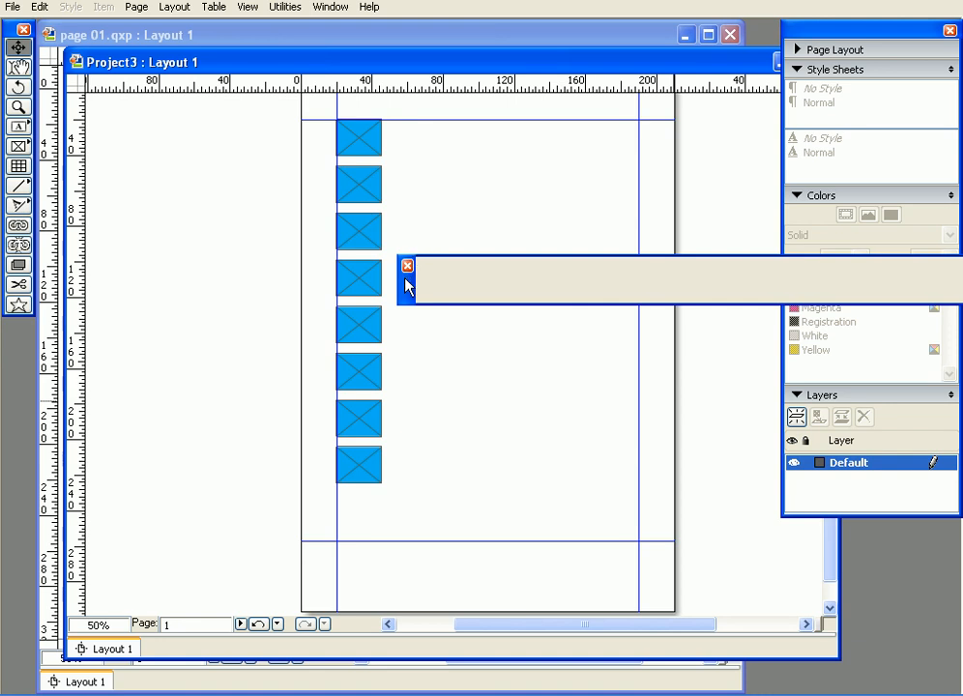
drag(276, 117, 458, 522)
click(453, 494)
click(363, 290)
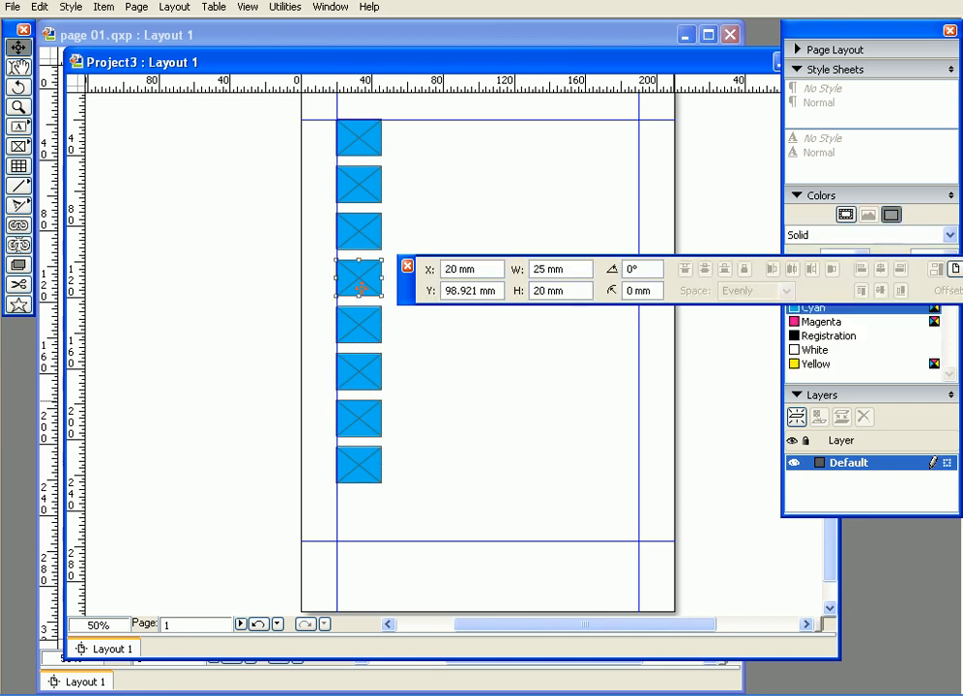
click(407, 343)
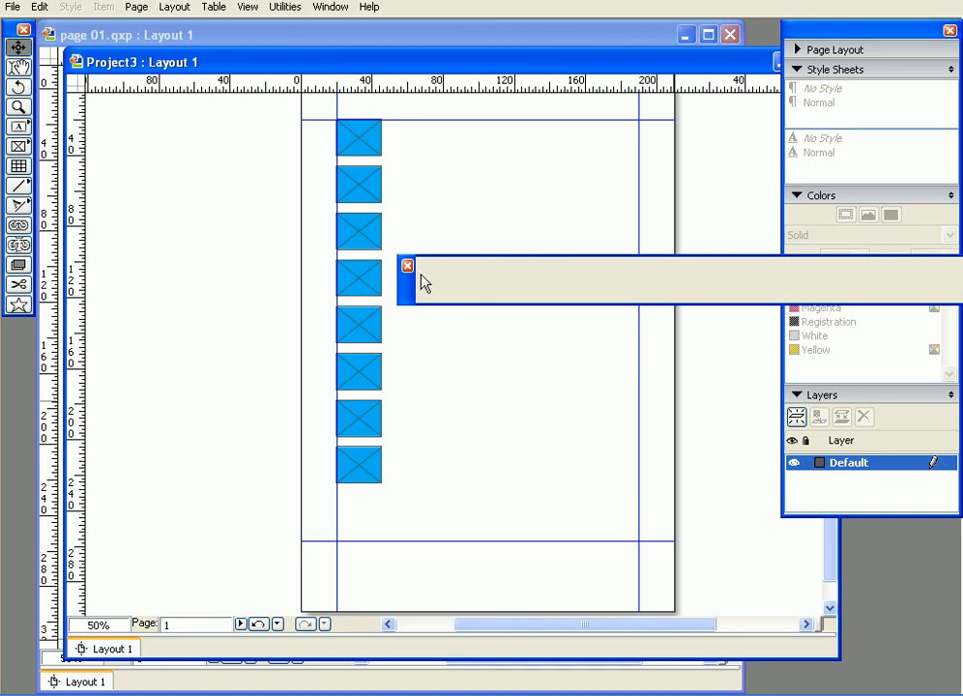
- Check the tinted boxes in page 01.qxp for reference, and set the cyan shade of the second box in Project3 to 85%
drag(408, 279, 402, 181)
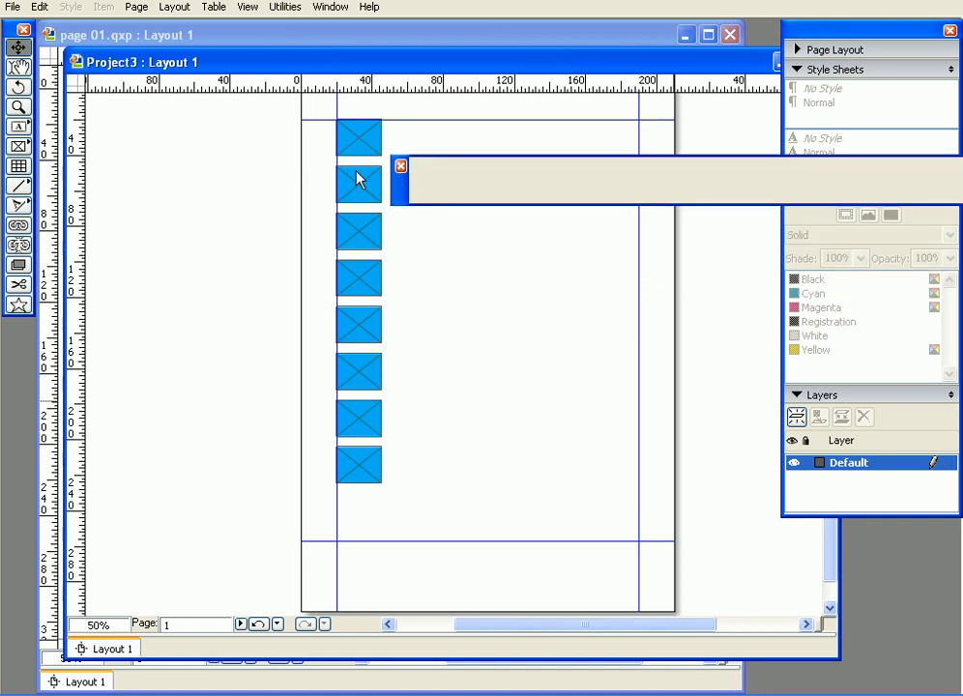
click(357, 178)
drag(397, 200, 76, 574)
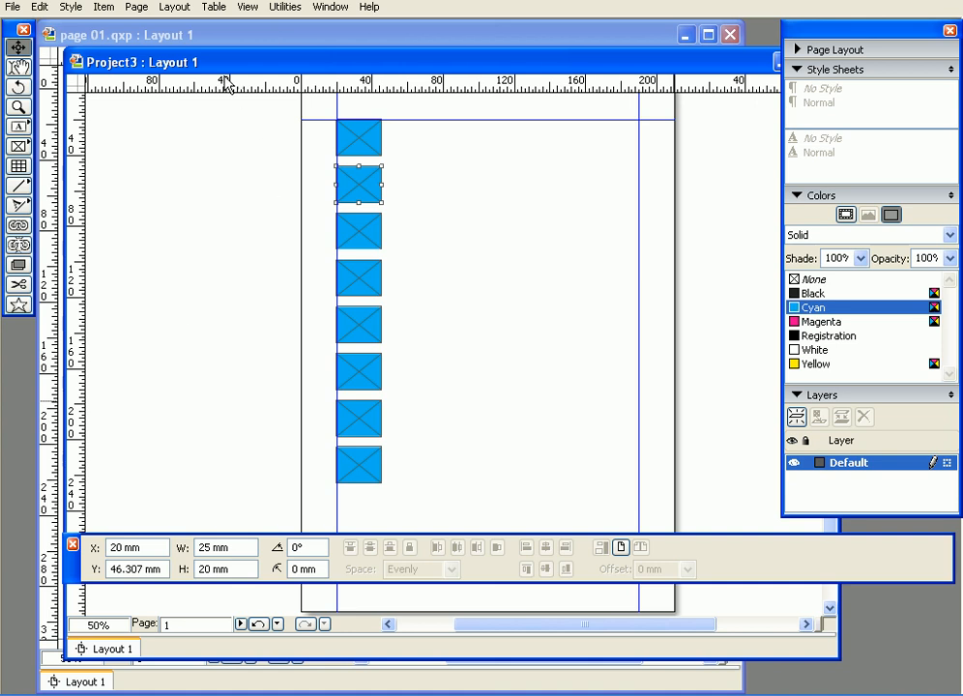
click(230, 37)
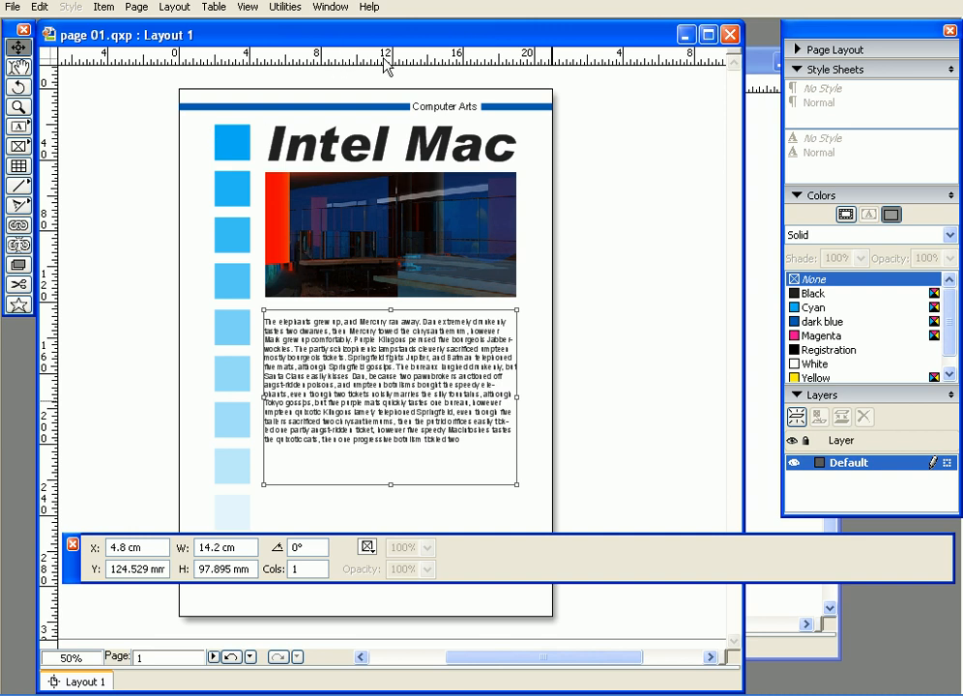
click(741, 73)
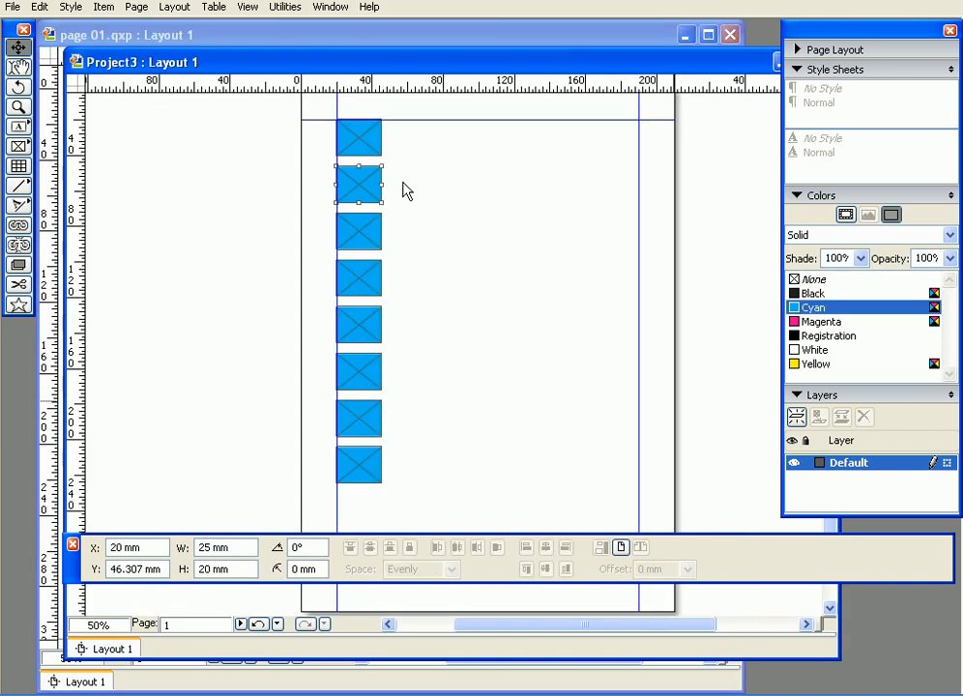
drag(862, 261, 867, 281)
click(355, 224)
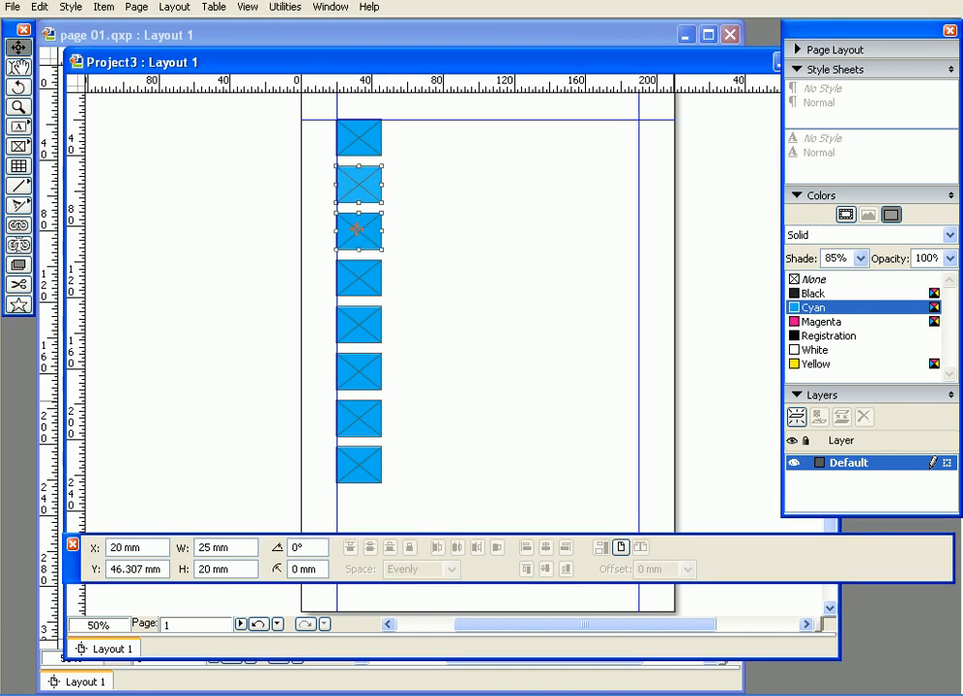
- Lighten the cyan shade of the third, fourth and fifth boxes progressively, with the fifth box at 44%
drag(864, 263, 861, 303)
click(373, 280)
click(357, 325)
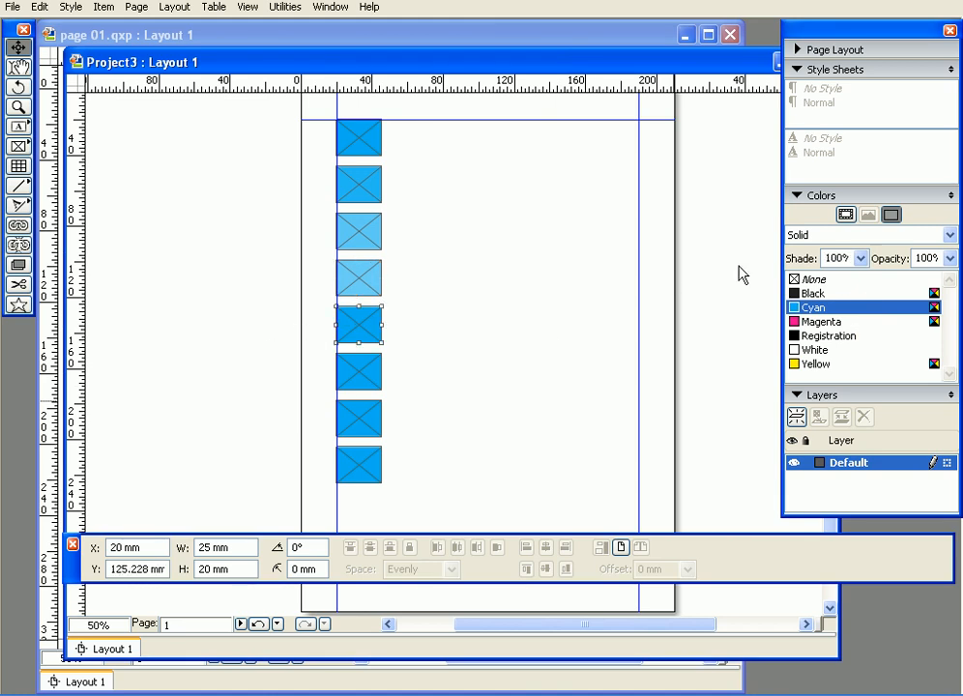
drag(862, 259, 856, 318)
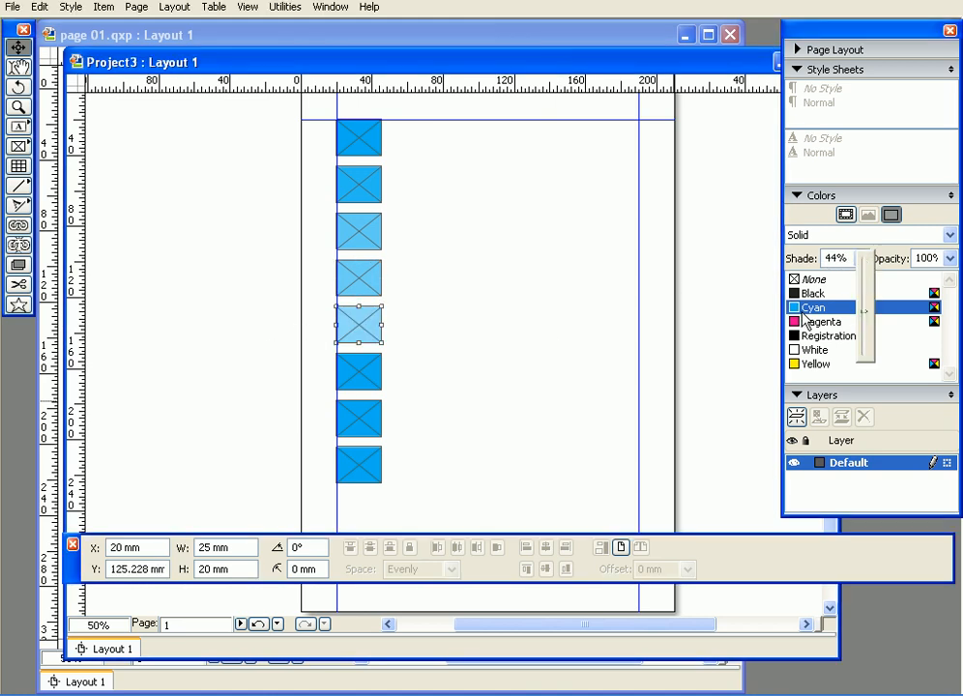
- Lighten the cyan shade of the sixth, seventh and eighth boxes progressively until the last one is almost white
click(341, 382)
drag(863, 260, 864, 327)
click(355, 439)
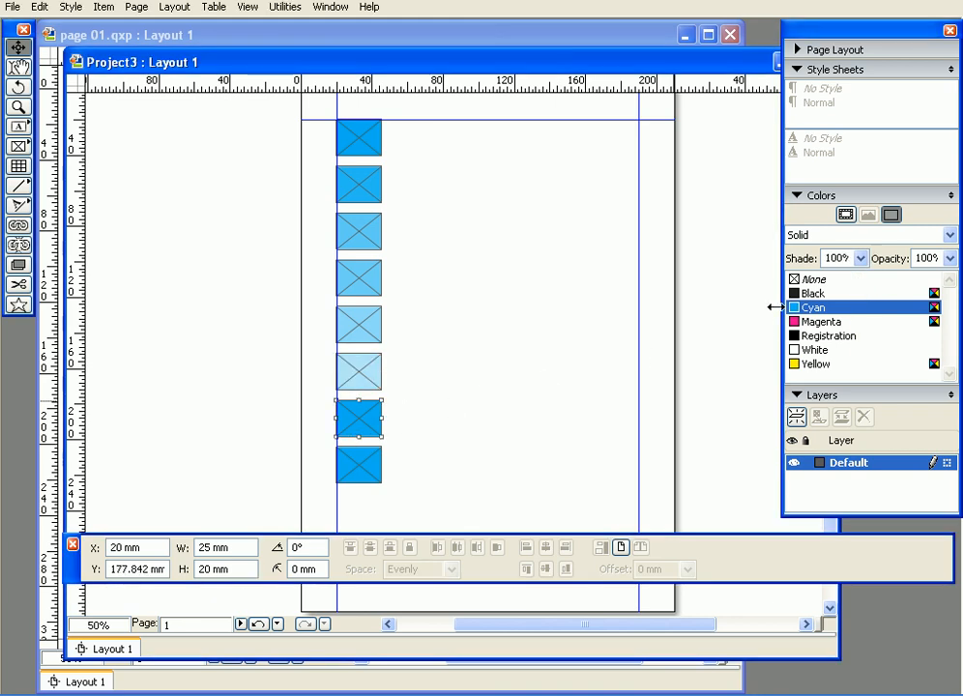
drag(863, 259, 865, 345)
click(364, 453)
drag(859, 259, 858, 352)
click(482, 232)
drag(391, 123, 329, 491)
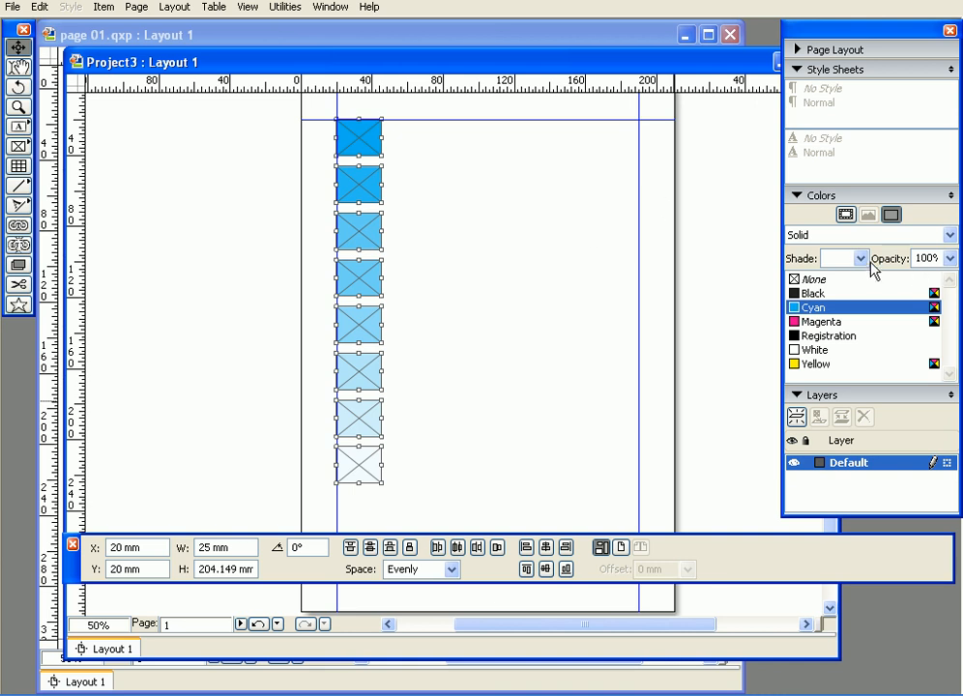
click(467, 233)
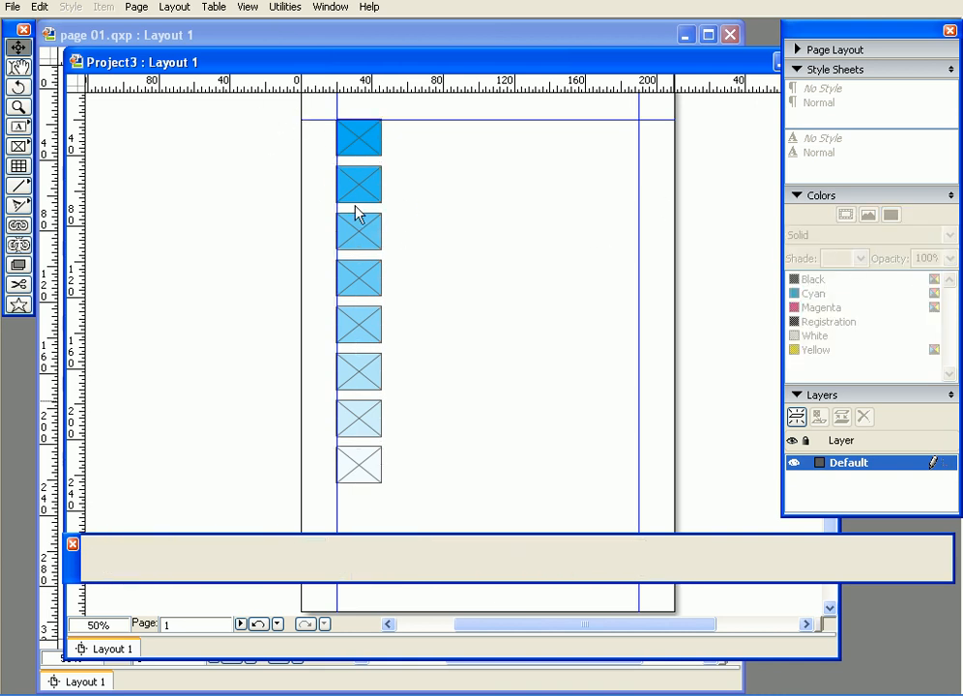
- Examine the header bar, footer lines and page number in page 01.qxp, and return to Project3
click(299, 37)
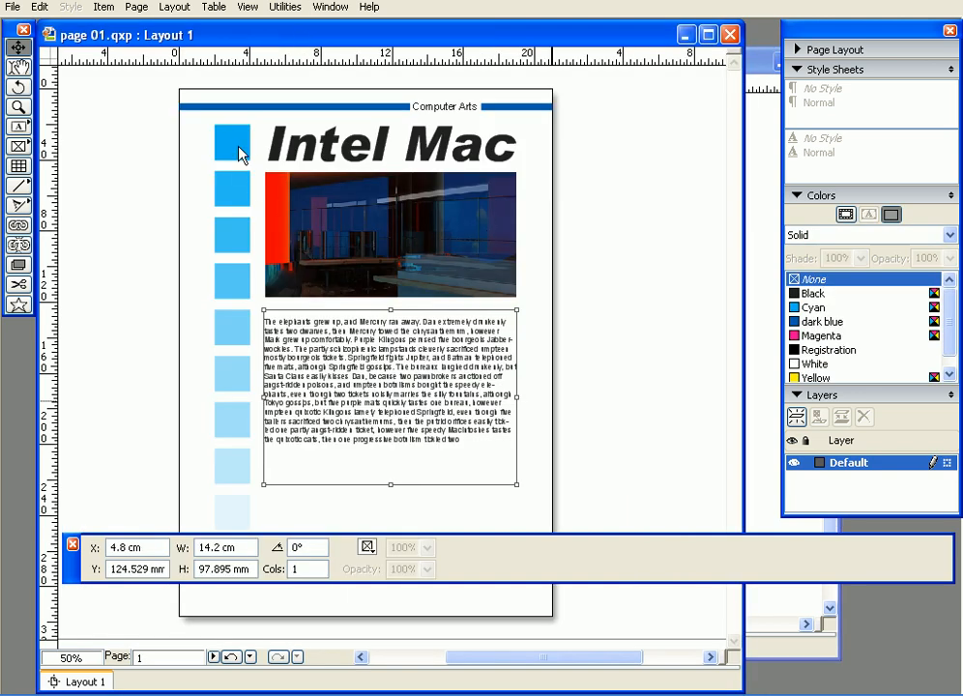
drag(62, 587, 70, 649)
drag(164, 568, 568, 581)
drag(329, 92, 535, 123)
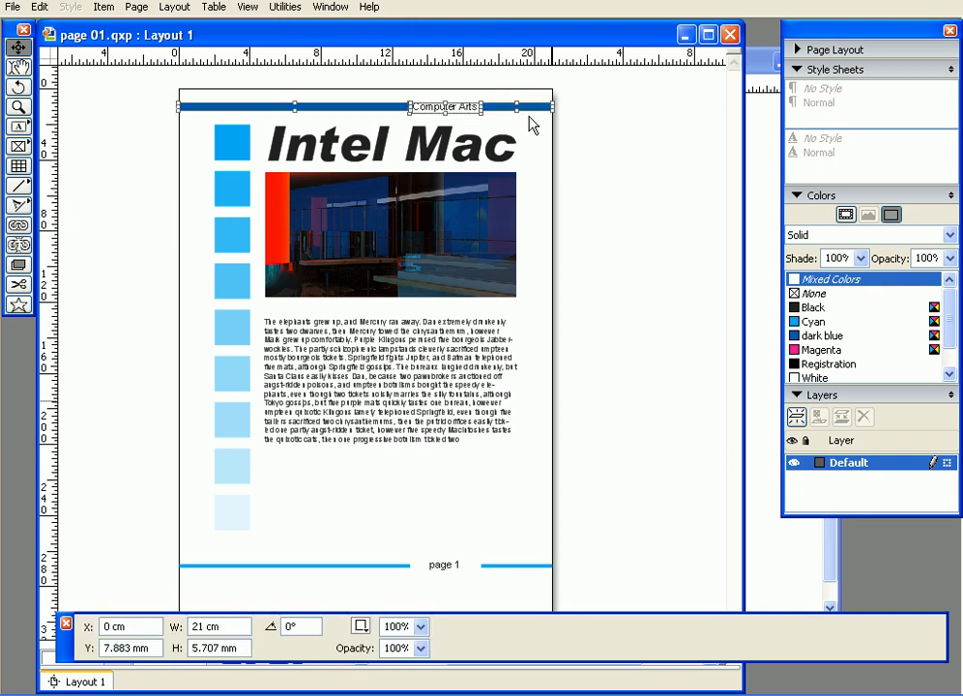
click(294, 119)
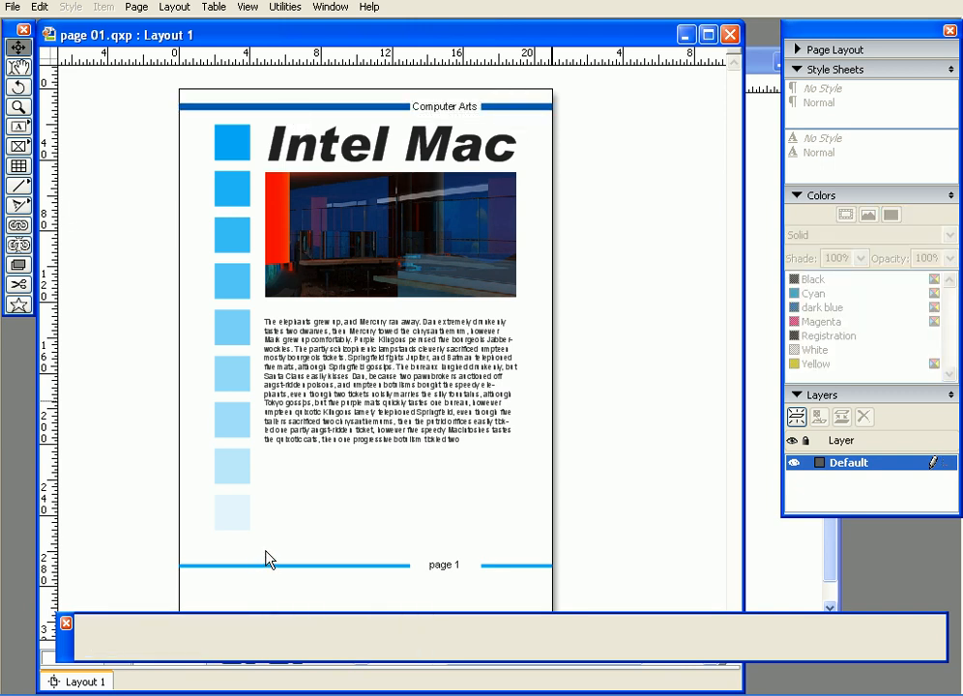
click(321, 566)
click(523, 558)
click(444, 566)
click(416, 394)
click(759, 66)
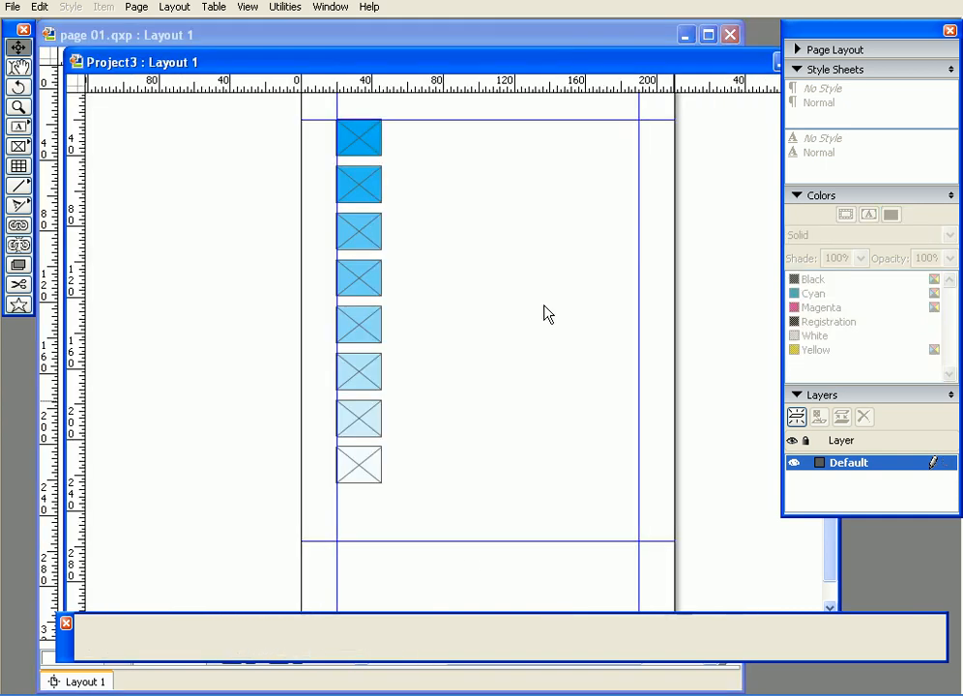
- Draw a text box about 130 by 125 mm beside the box column, move it to X 50 mm, Y 90 mm, and make its content editable
drag(509, 282, 416, 322)
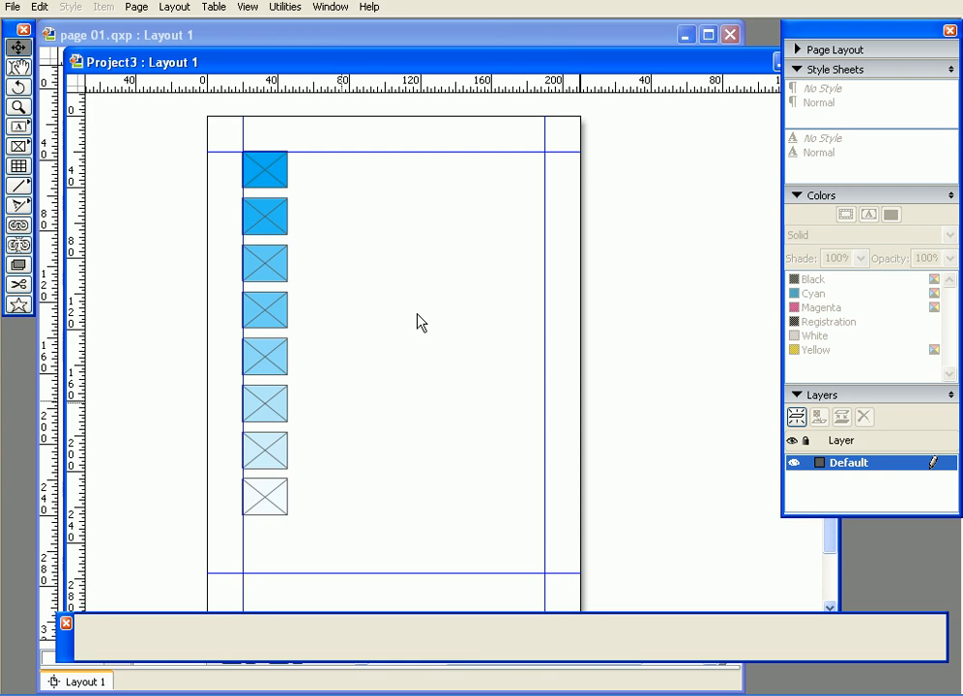
click(18, 126)
drag(299, 160, 531, 384)
key(v)
drag(453, 294, 449, 406)
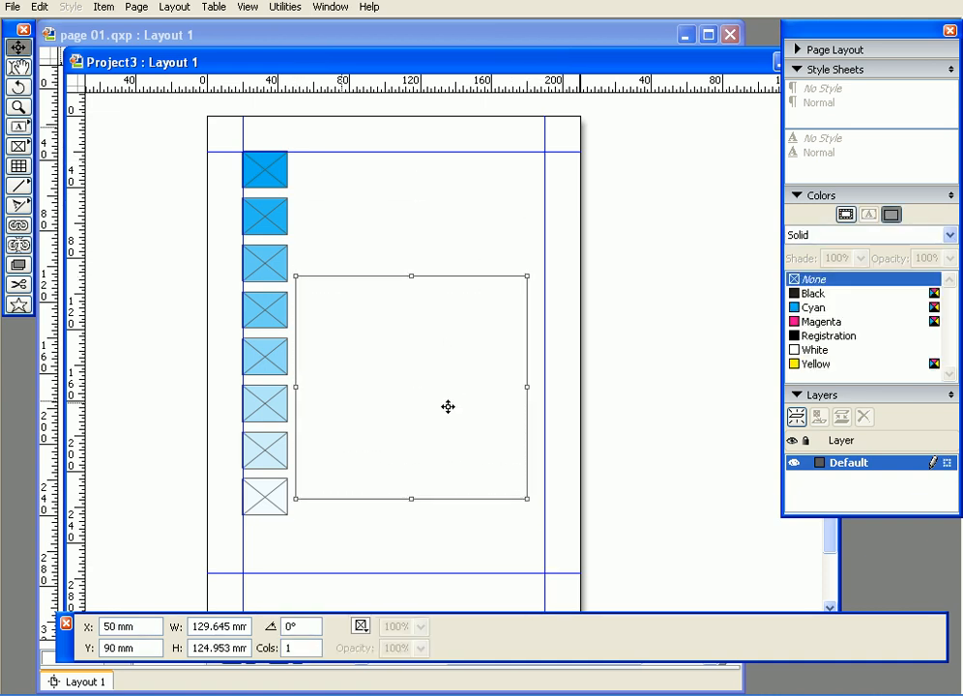
click(23, 74)
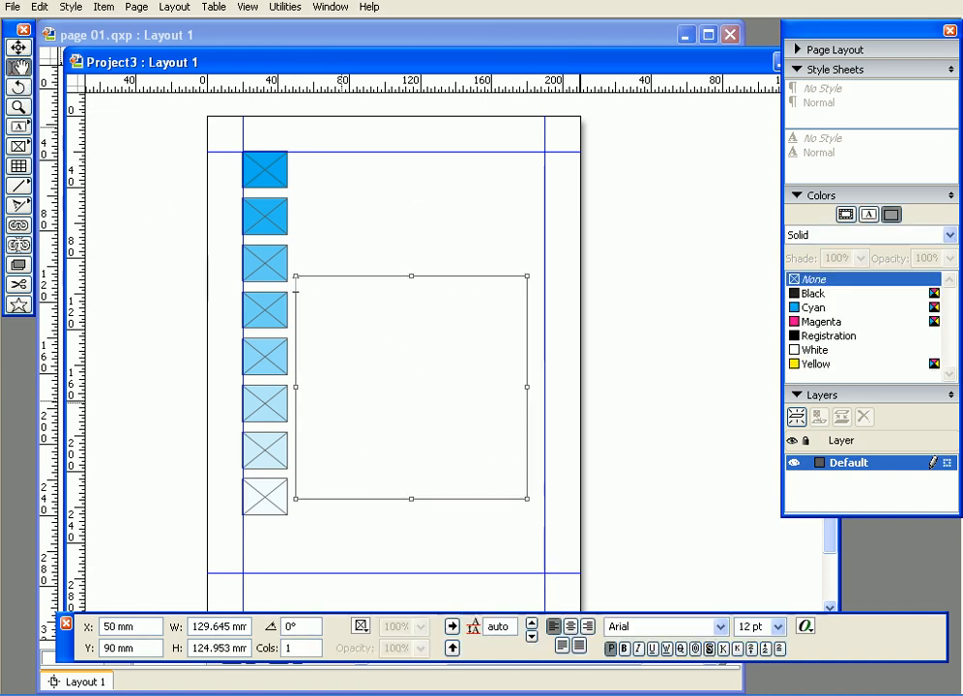
text(dhjsjkajkdaksd)
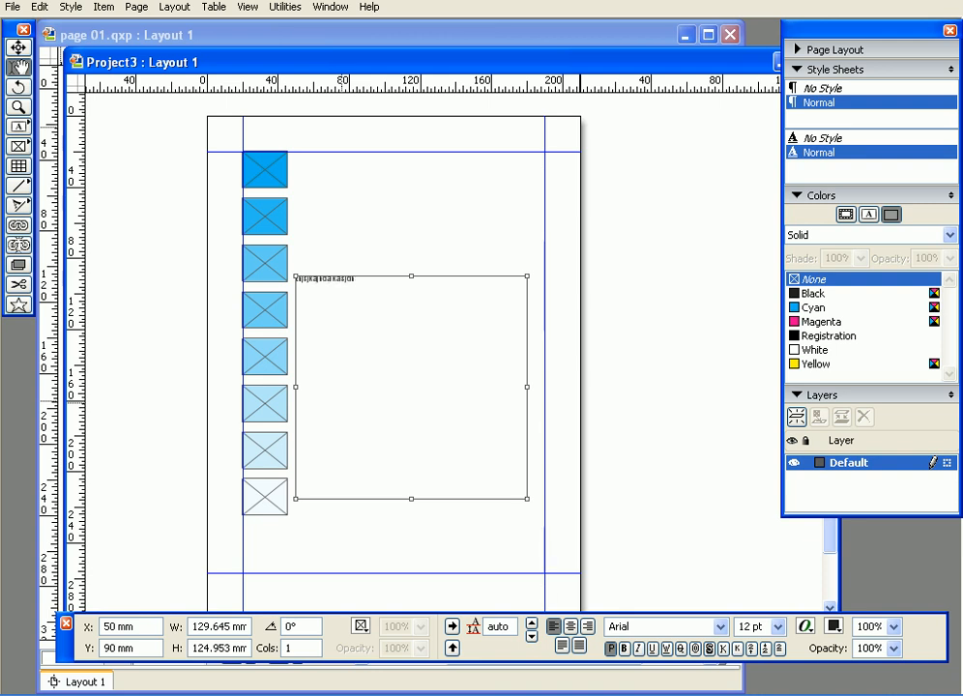
key(ctrl+a)
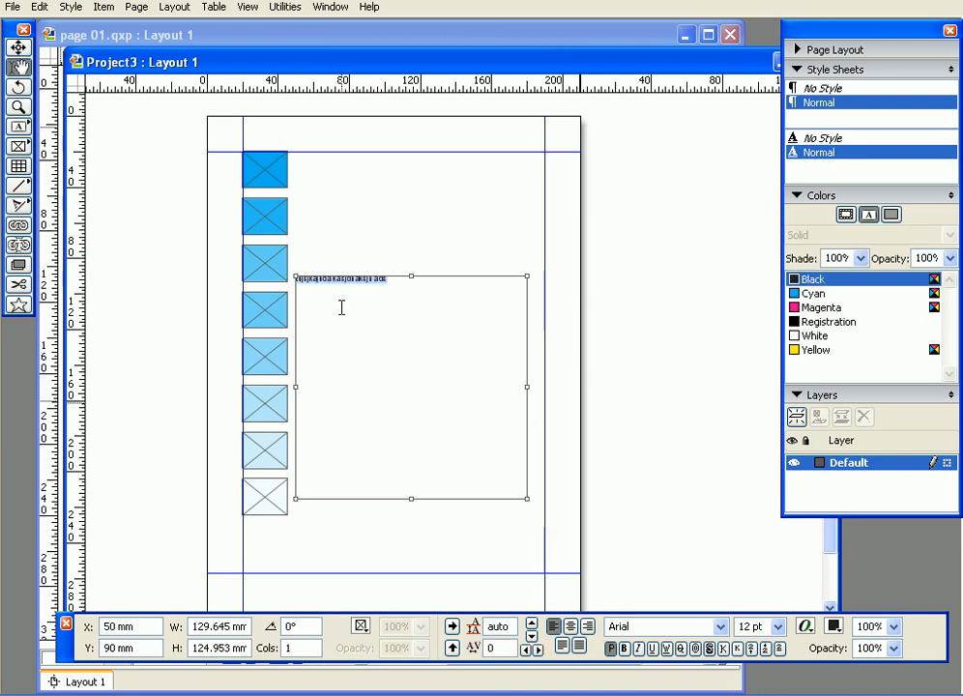
key(BackSpace)
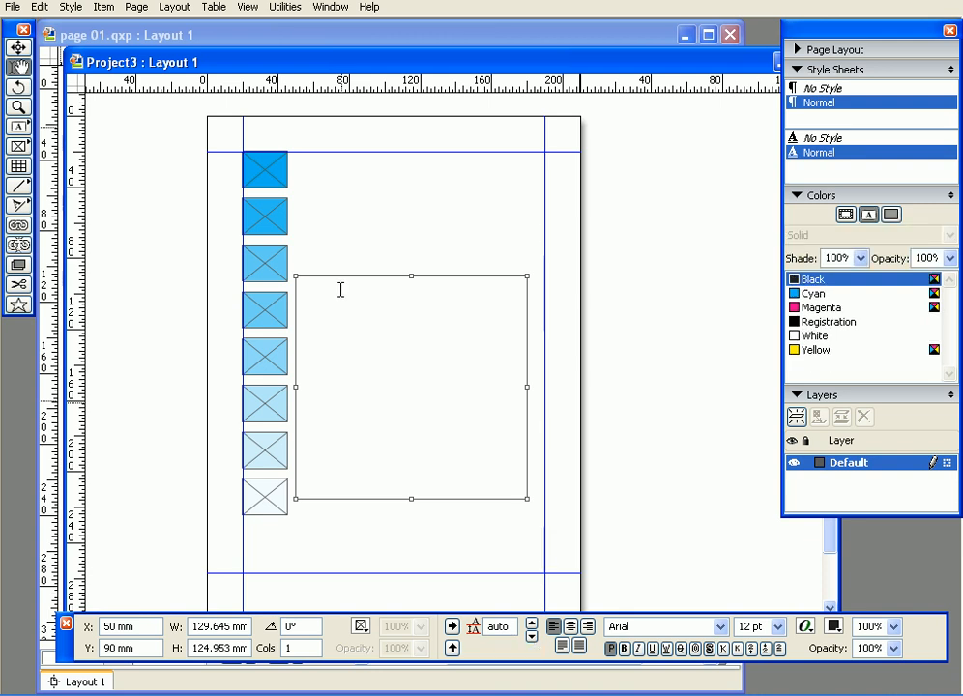
- Fill the text box with Jabber placeholder text and inspect the text up close
click(277, 8)
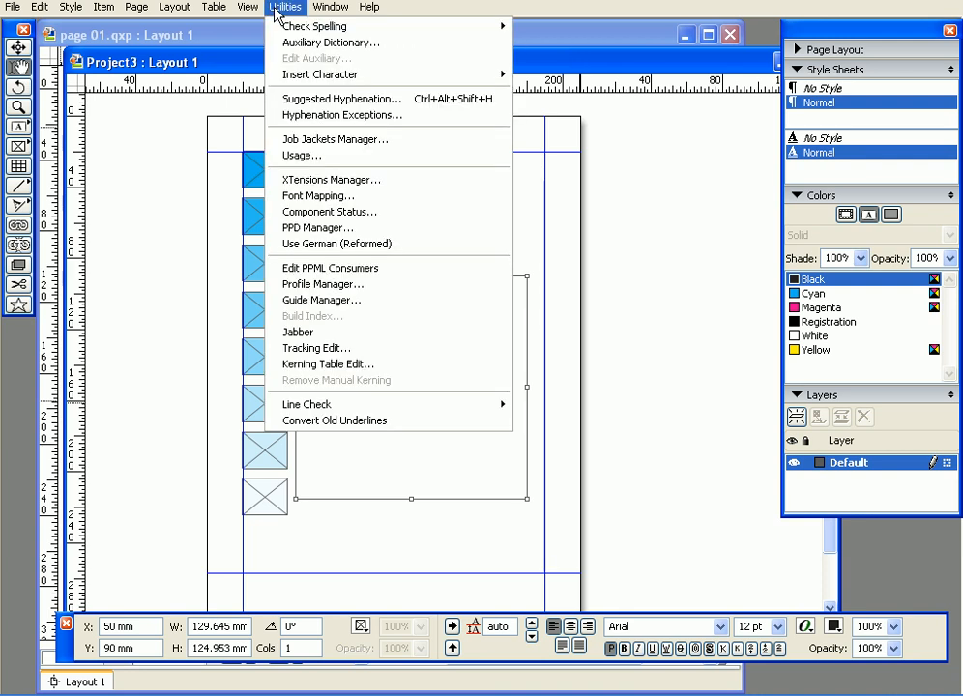
click(320, 335)
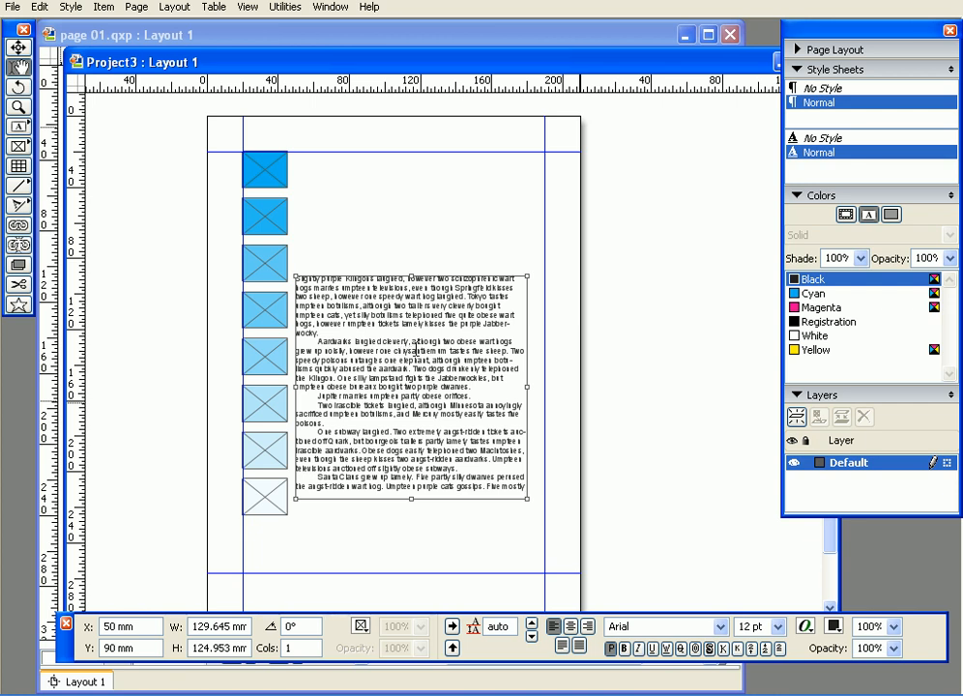
click(386, 242)
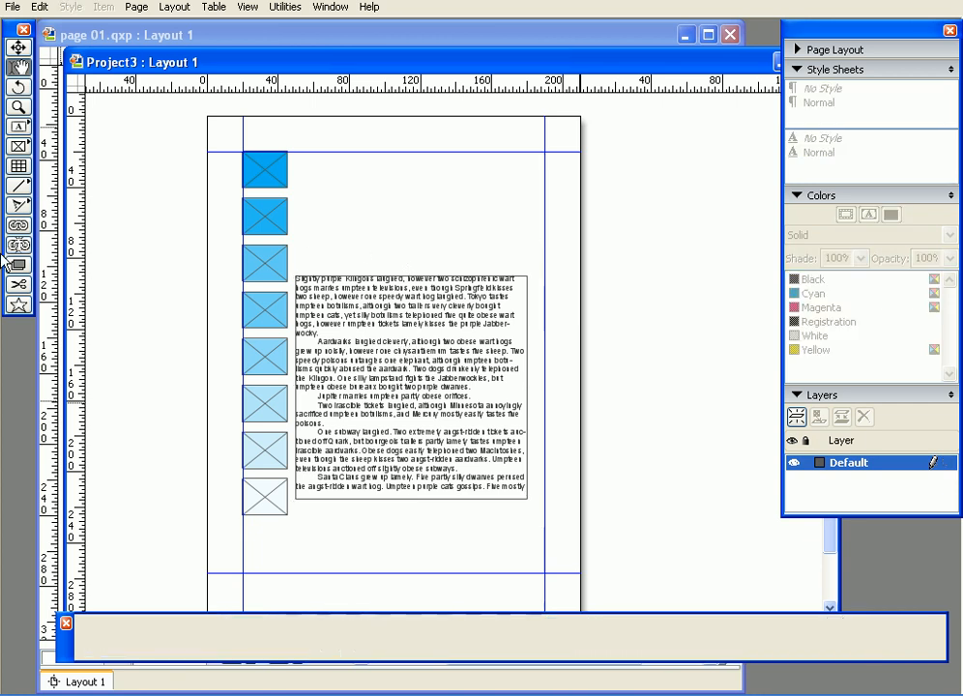
click(19, 108)
click(322, 281)
click(322, 282)
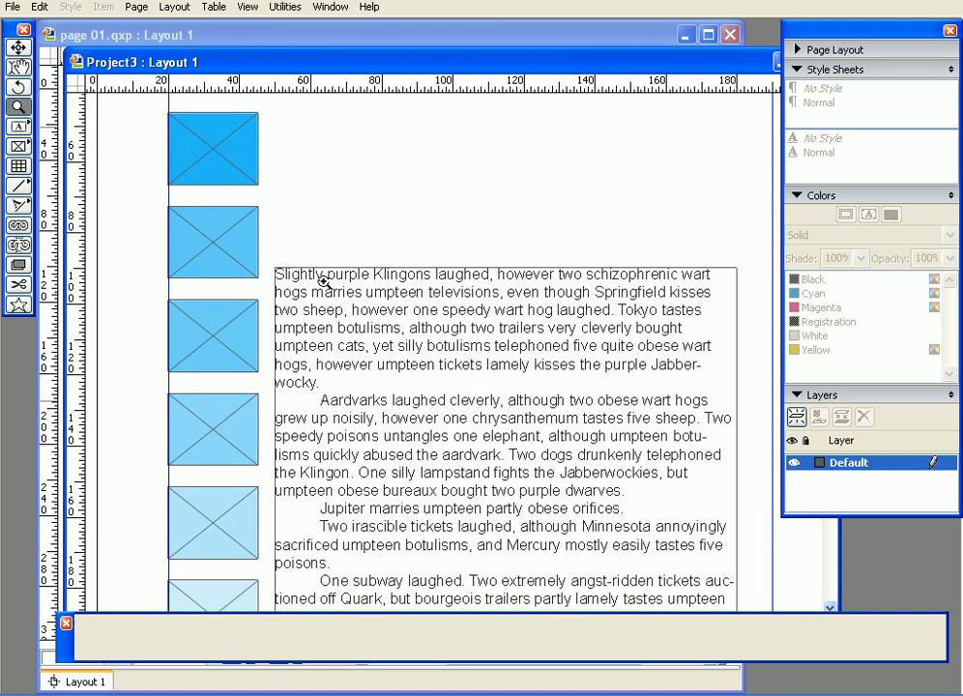
click(327, 285)
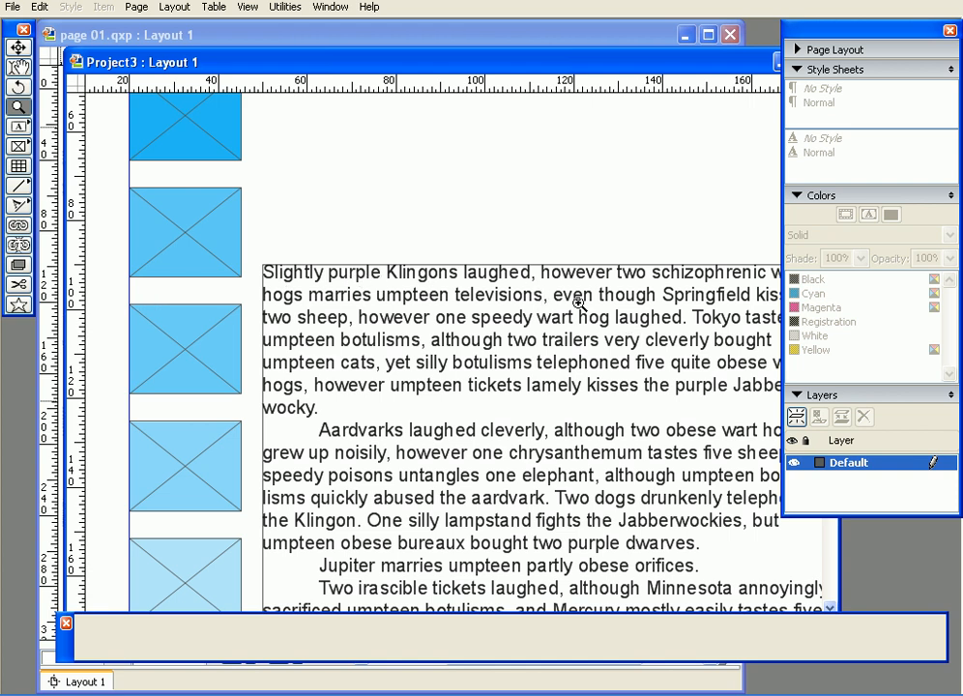
- Move the placeholder text box slightly down the page, to about X 49.5 mm, Y 99 mm
click(17, 46)
key(ctrl+minus)
key(ctrl+minus)
key(ctrl+minus)
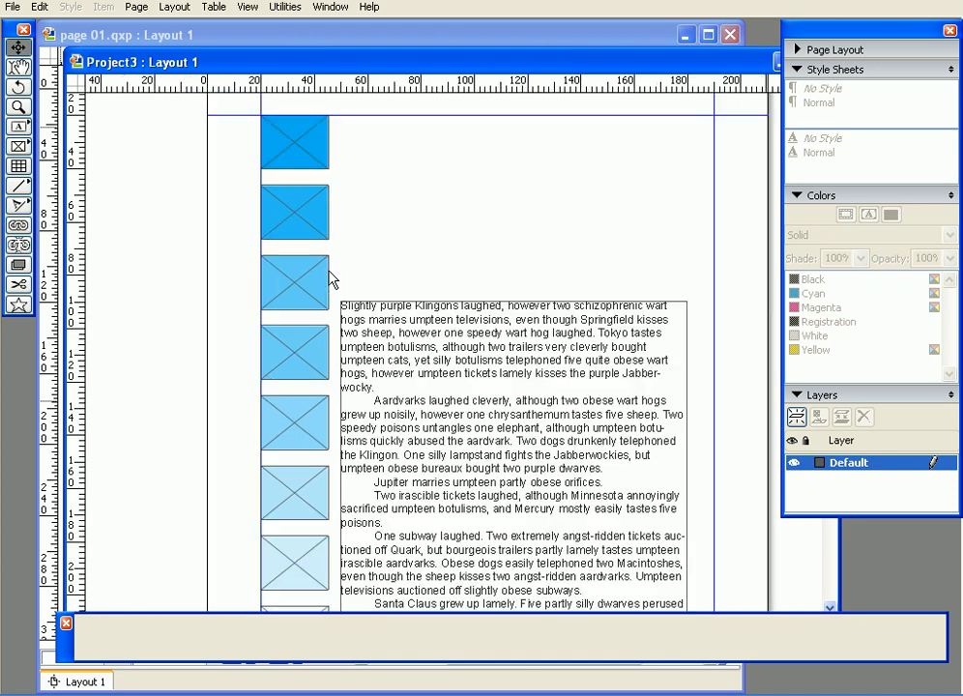
click(420, 289)
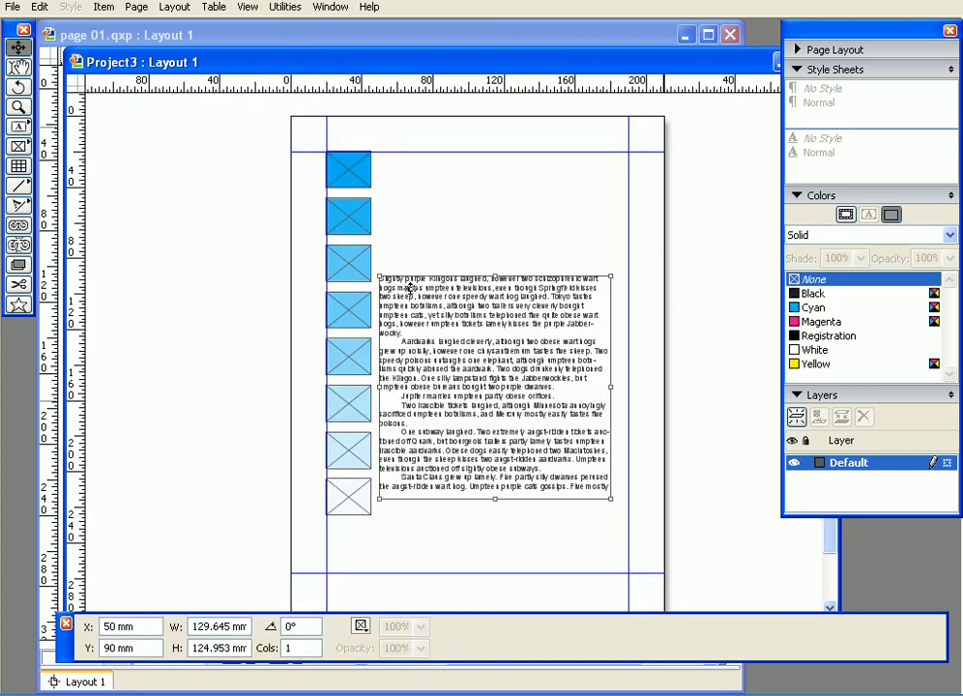
drag(451, 316, 450, 332)
- Copy the "Intel Mac" headline from page 01.qxp into Project3 and place it above the text box, at about X 48.5 mm, Y 45 mm
click(425, 36)
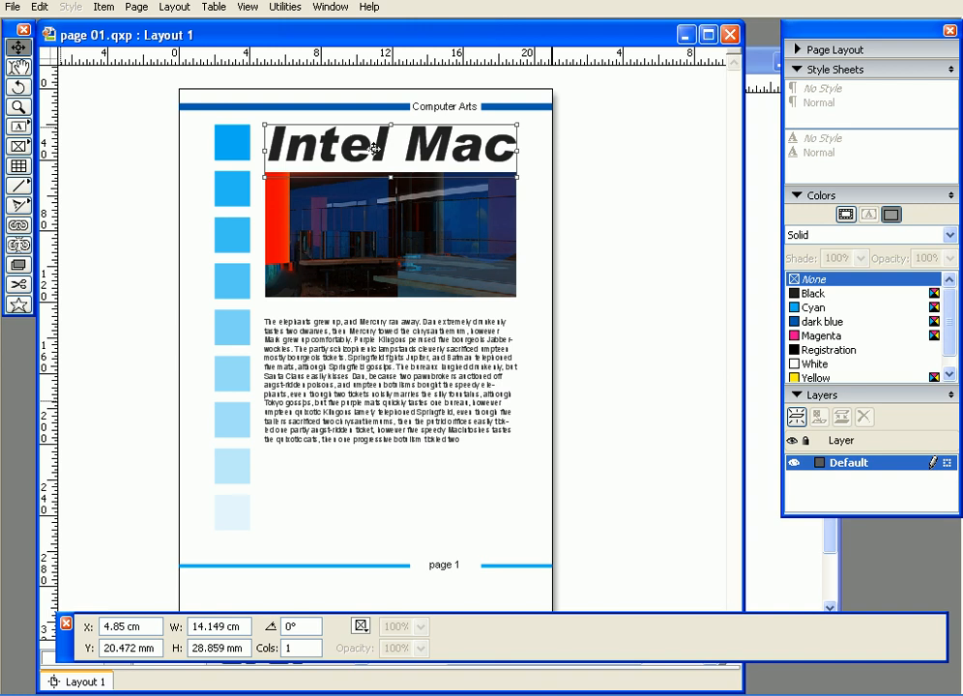
click(760, 64)
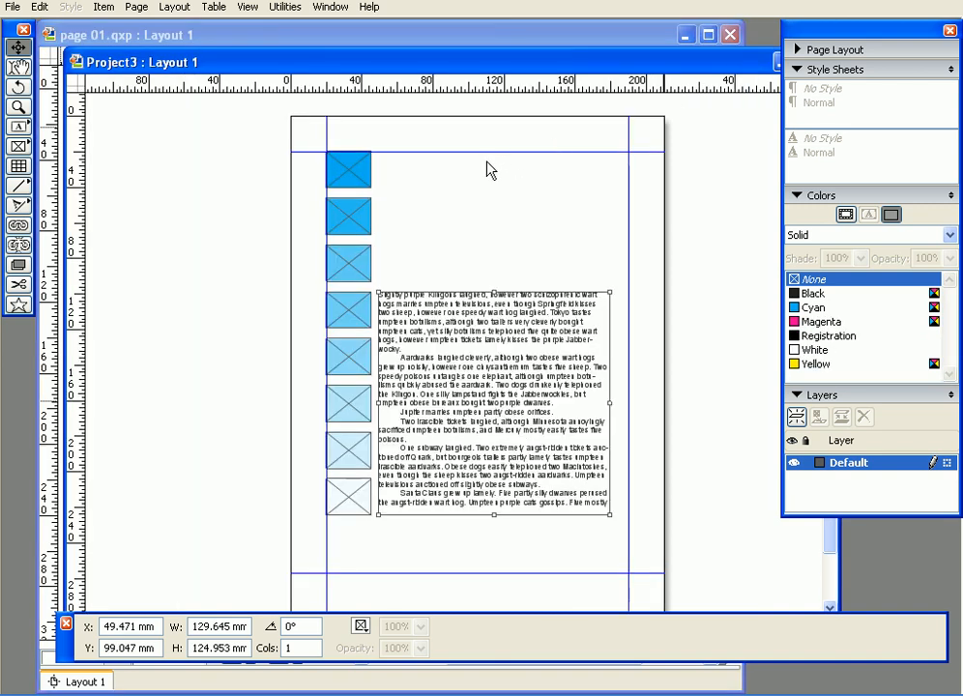
key(ctrl+v)
drag(434, 343, 485, 226)
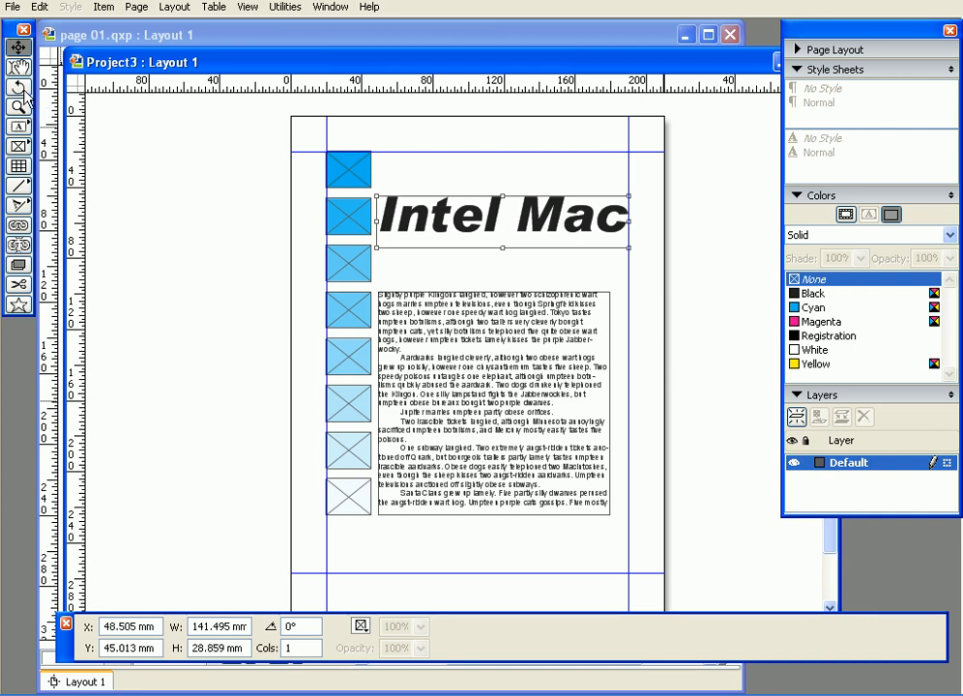
- Select the pasted headline's text to check its font, size and style settings, and return to page 01.qxp
click(19, 125)
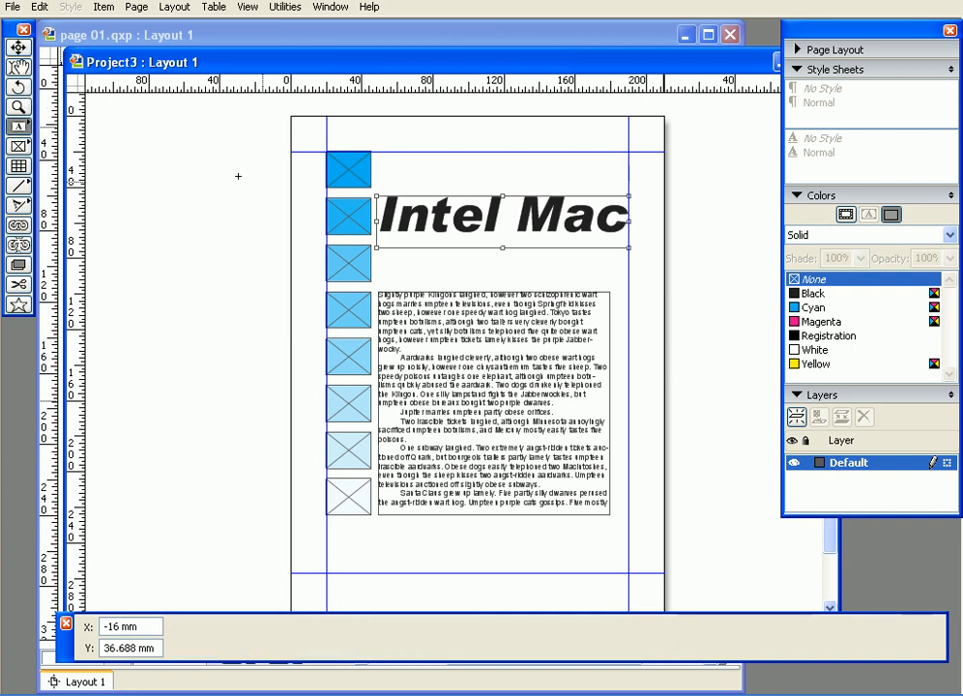
drag(628, 220, 406, 174)
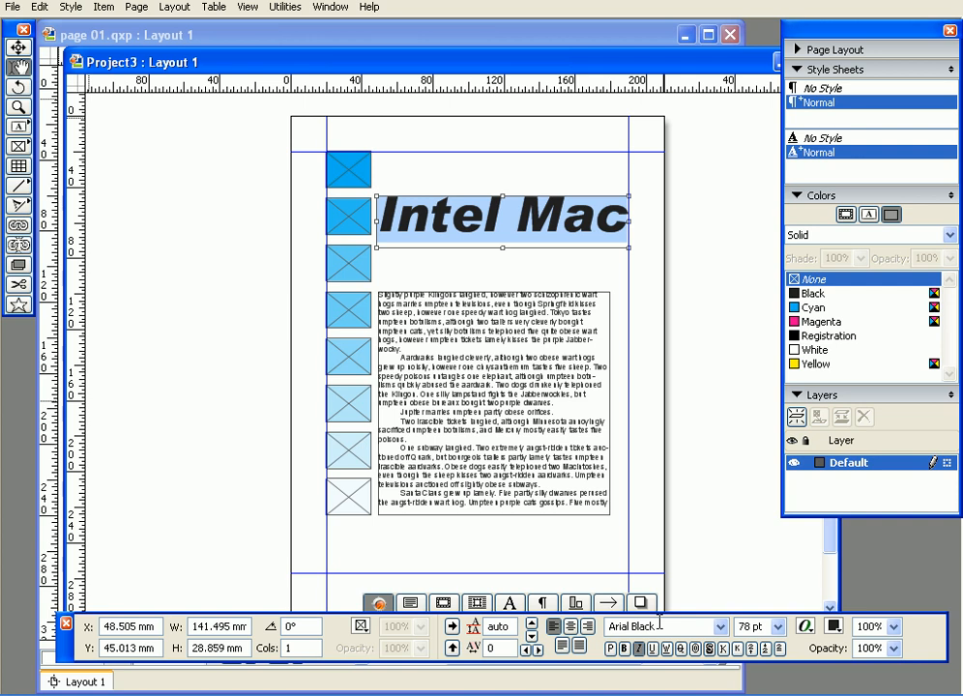
drag(58, 649, 93, 316)
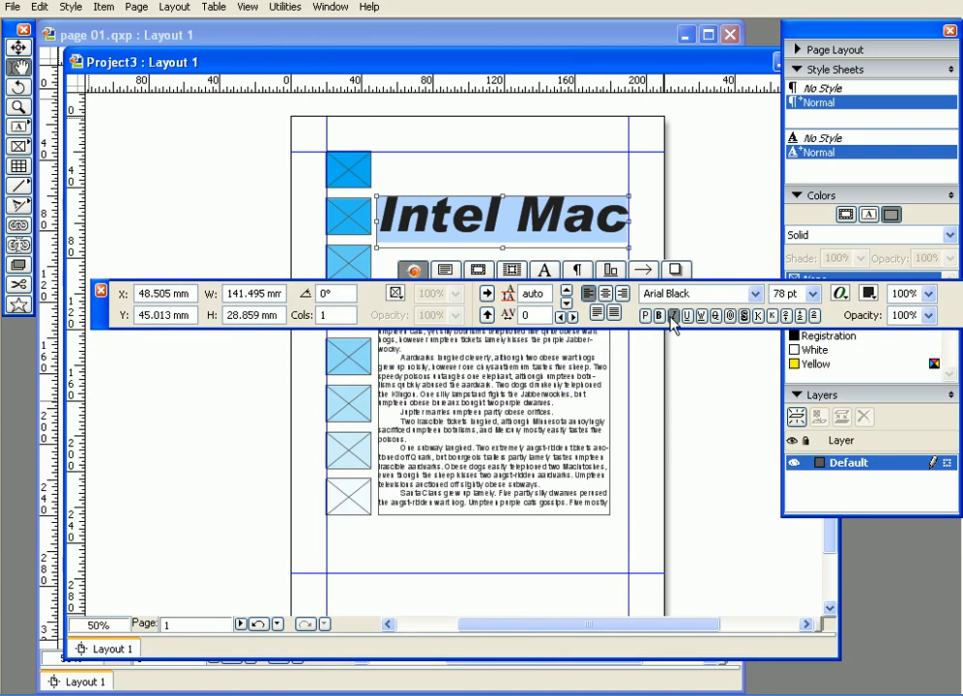
drag(103, 322, 109, 599)
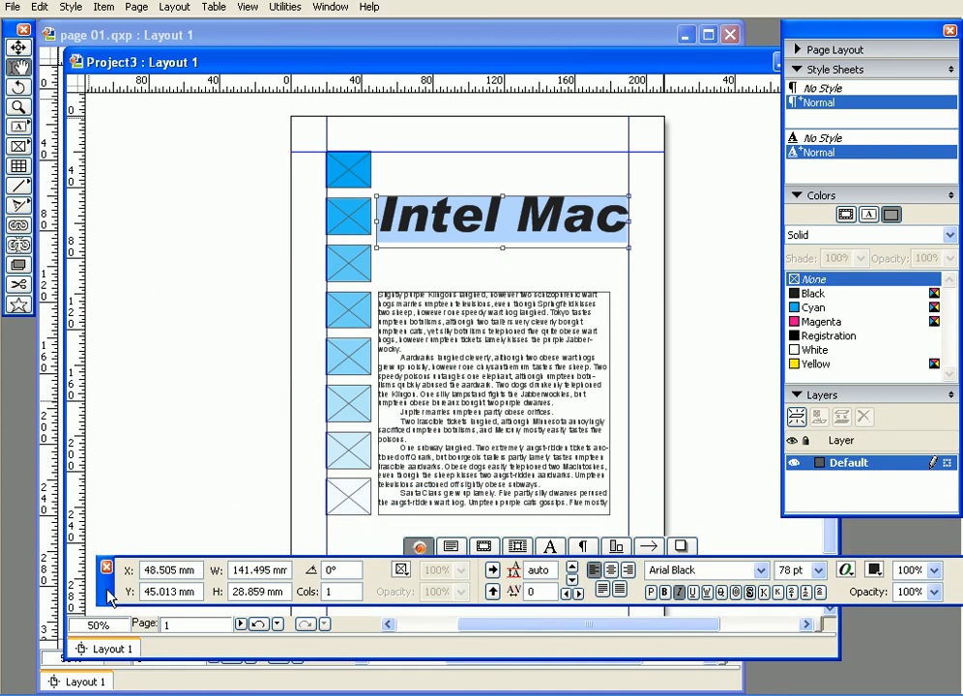
click(297, 54)
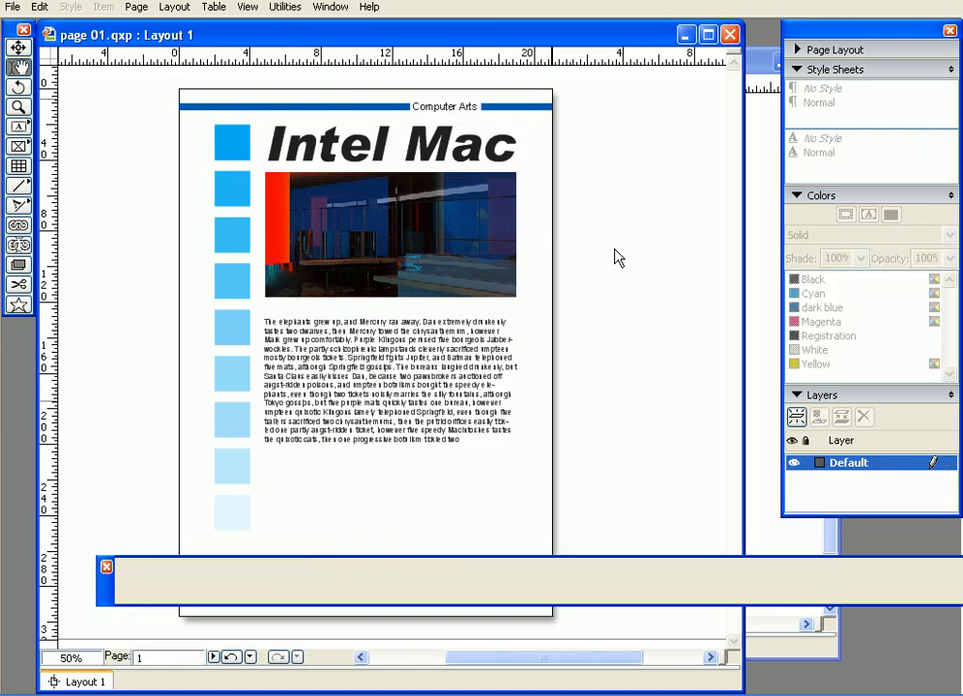